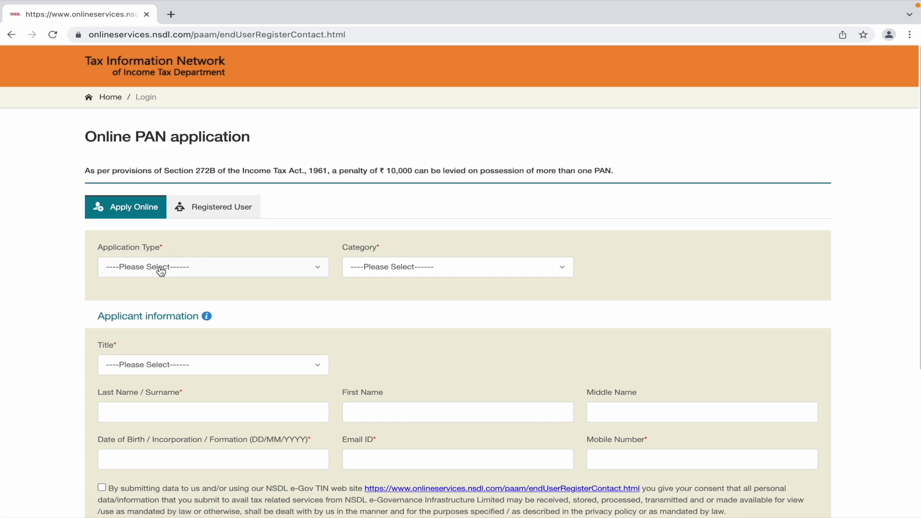
# Pick 'New PAN - Indian Citizen (Form 49A)' as application type and INDIVIDUAL as category
pyautogui.click(162, 272)
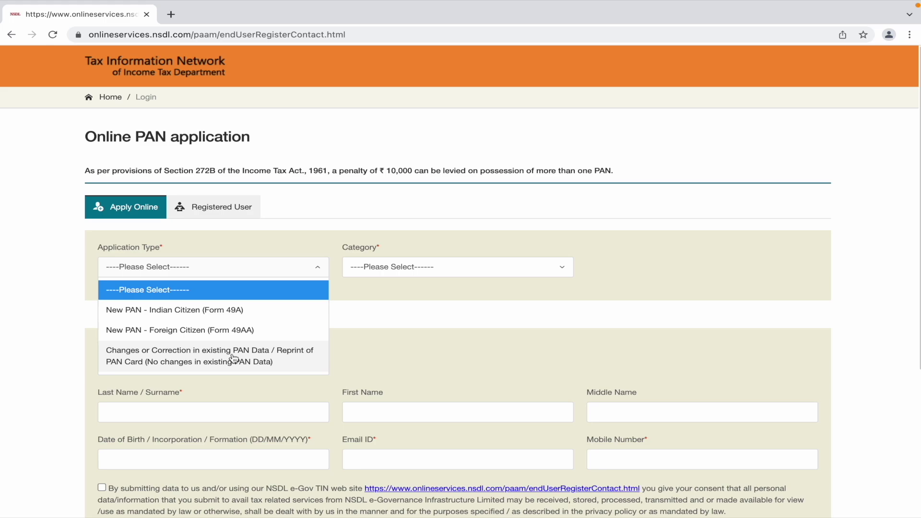
pyautogui.click(211, 312)
pyautogui.click(398, 273)
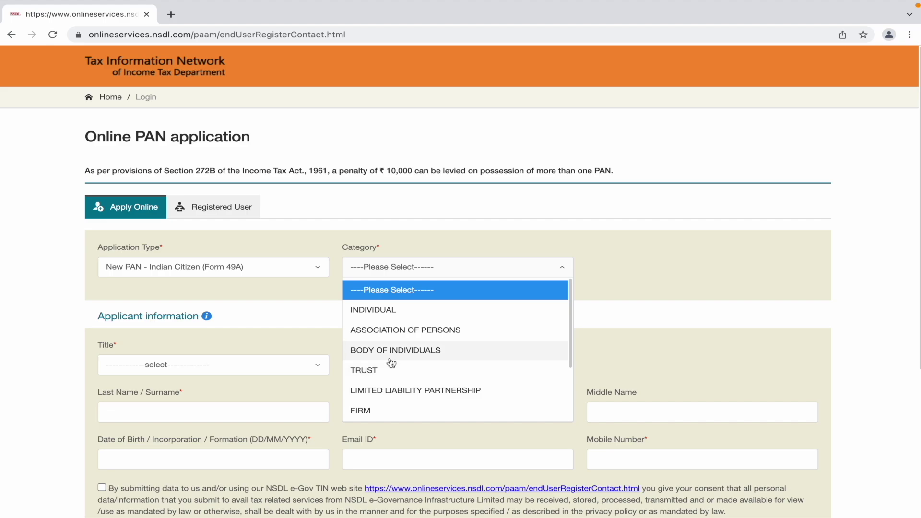
pyautogui.click(398, 317)
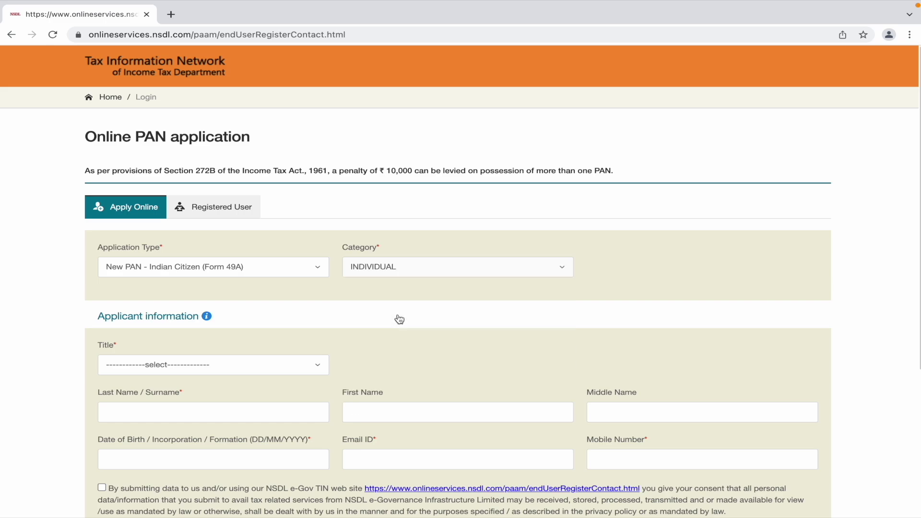
# Set the applicant's title to Shri and fill in the surname, first and middle name fields
pyautogui.scroll(-3, 399, 319)
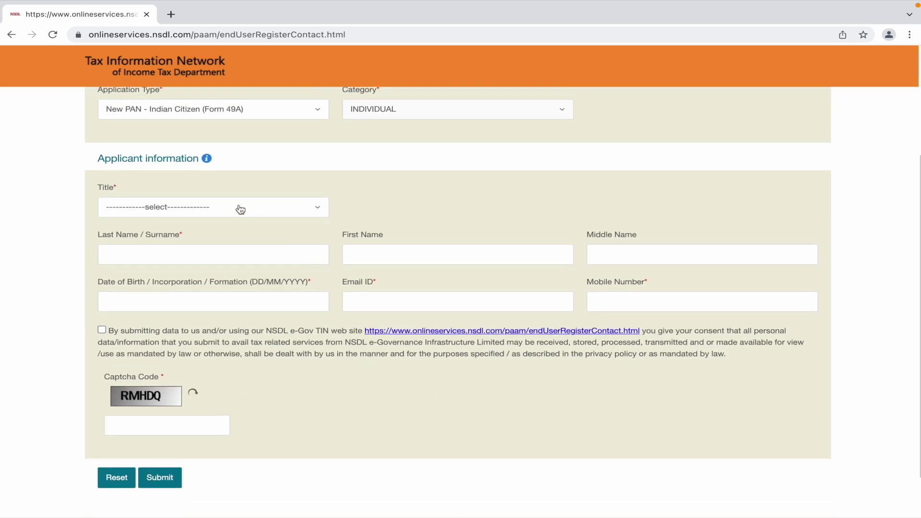
pyautogui.click(265, 199)
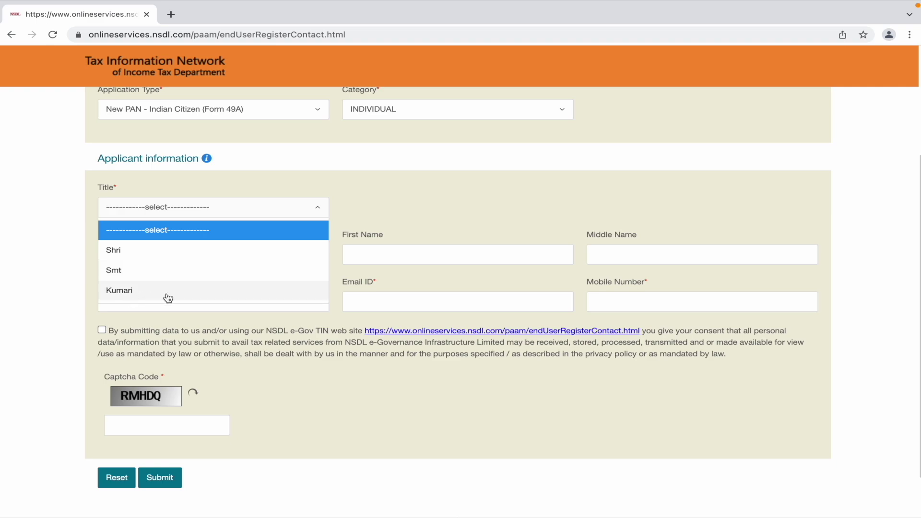
pyautogui.click(138, 255)
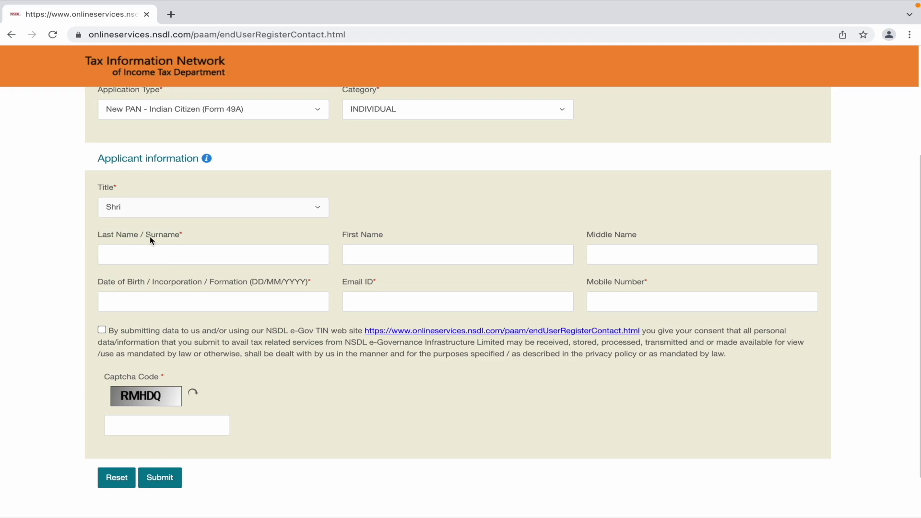
pyautogui.click(165, 260)
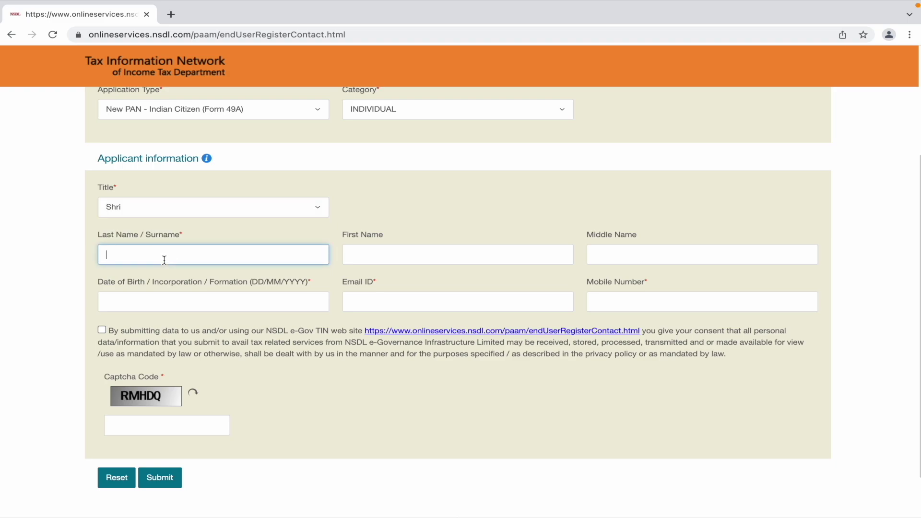
pyautogui.click(371, 254)
pyautogui.click(672, 252)
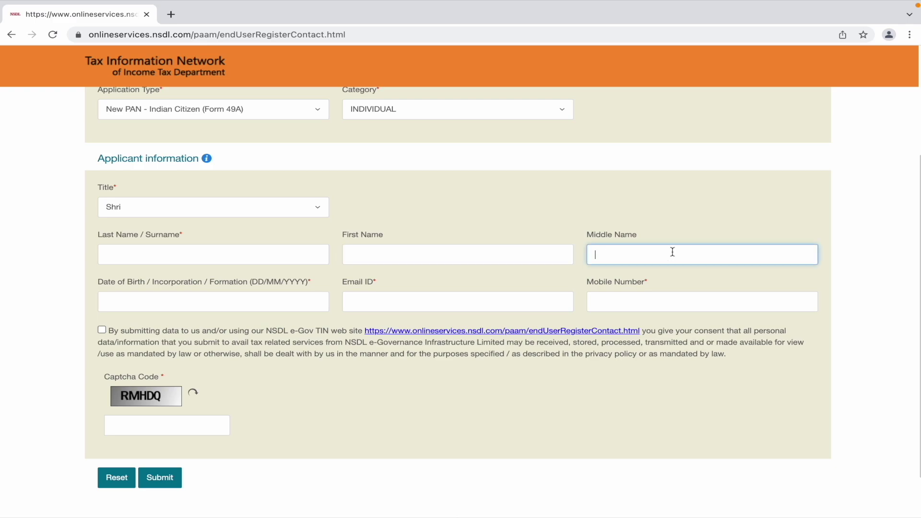
pyautogui.click(224, 251)
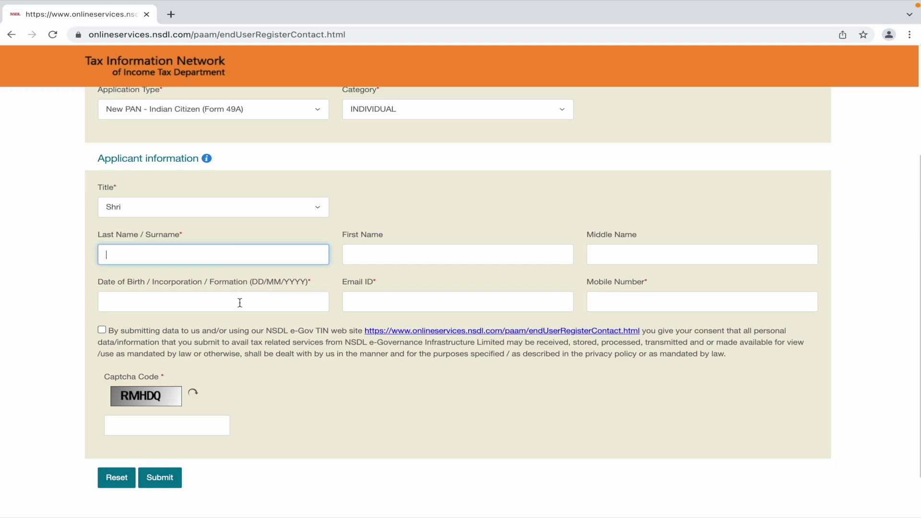
# Enter the applicant's e-mail and mobile number, tick the consent box, and fill in the captcha
pyautogui.click(396, 299)
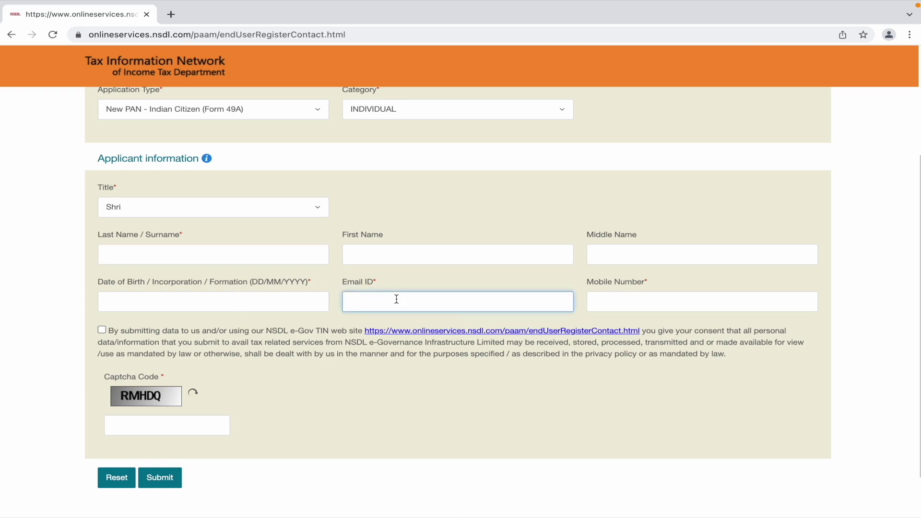
pyautogui.click(675, 304)
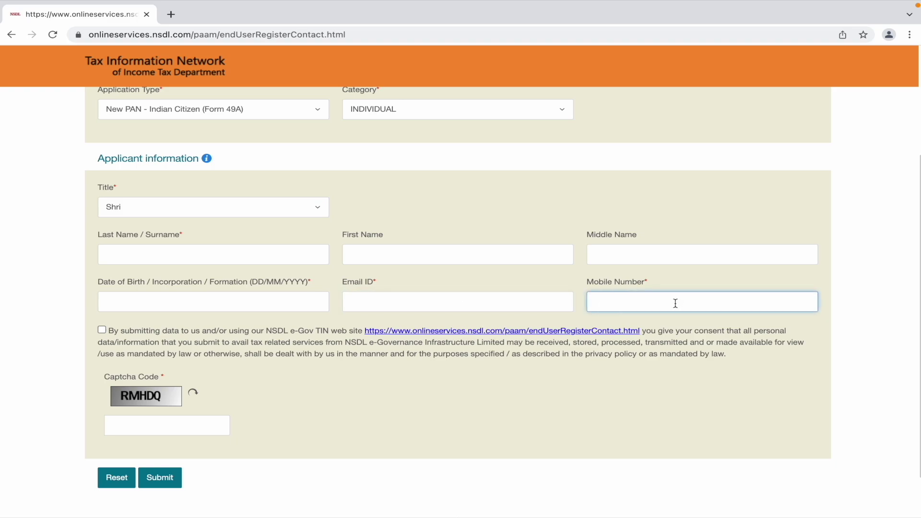
pyautogui.click(102, 331)
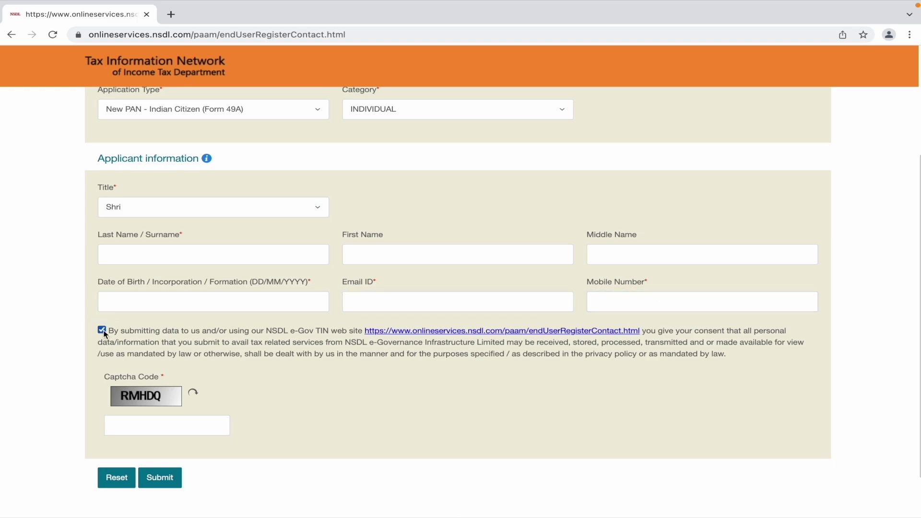
pyautogui.click(154, 433)
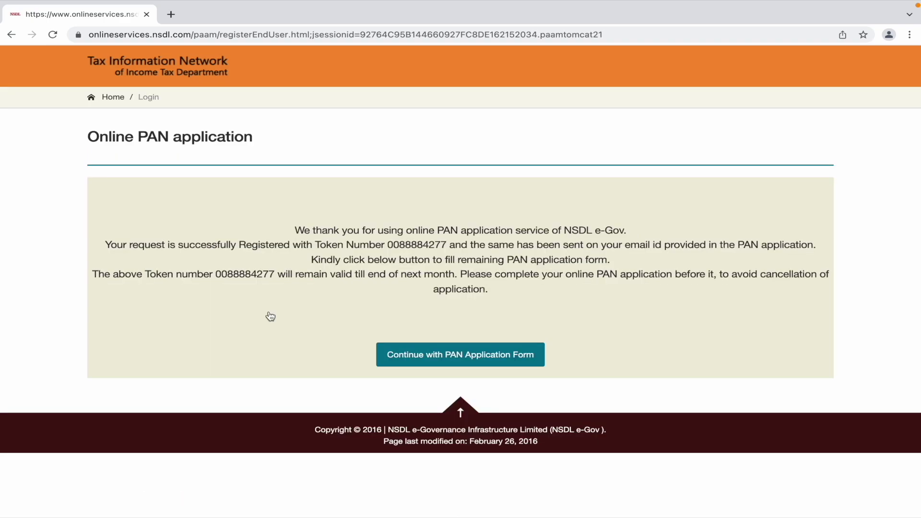
# Select the token number, screenshot the confirmation, and continue to the full PAN application form
pyautogui.moveTo(318, 245); pyautogui.dragTo(453, 245)
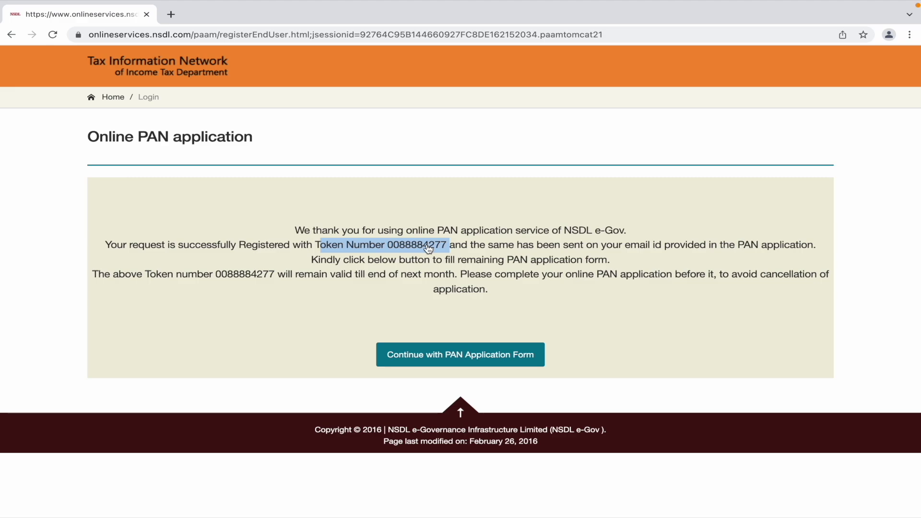
pyautogui.click(428, 248)
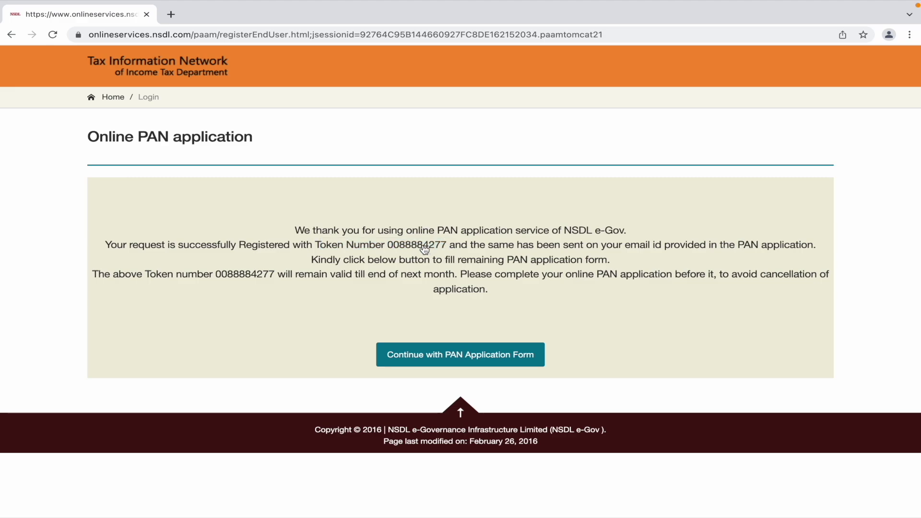
pyautogui.press('super+shift+3')
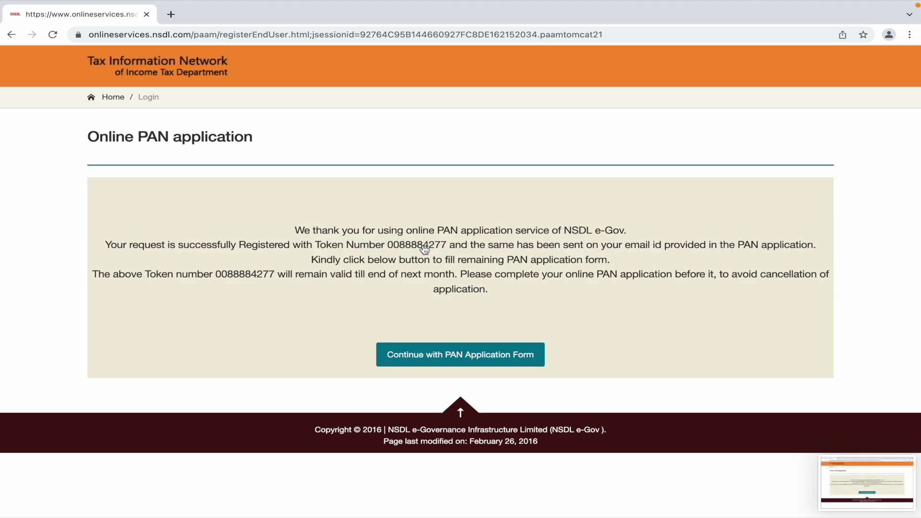
pyautogui.click(459, 356)
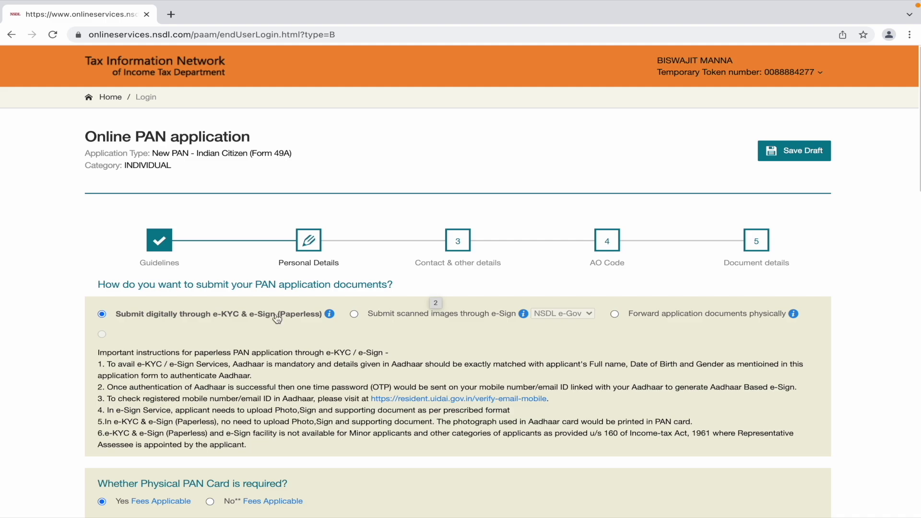
pyautogui.click(102, 312)
pyautogui.click(616, 315)
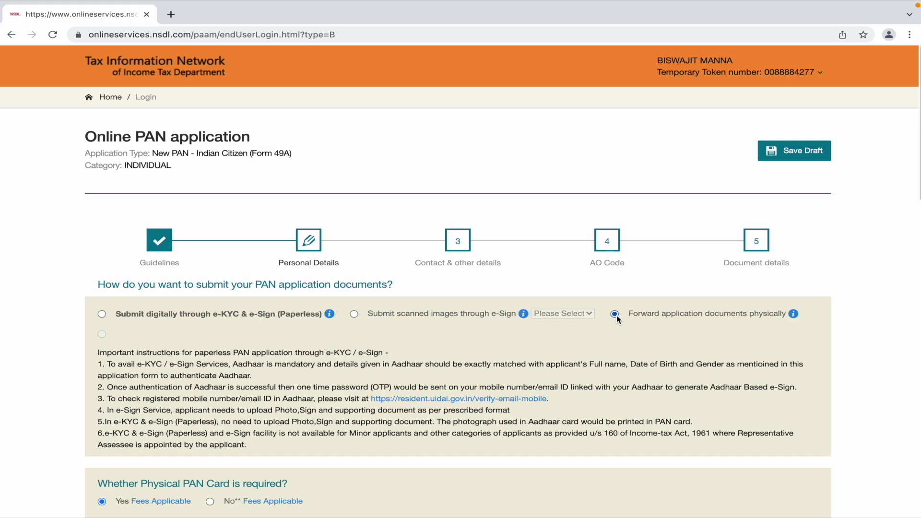
pyautogui.click(354, 314)
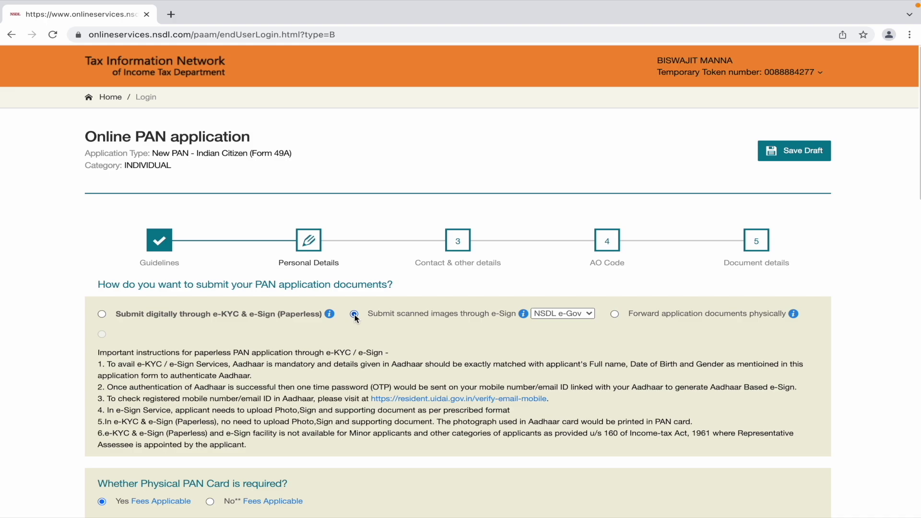
pyautogui.click(101, 315)
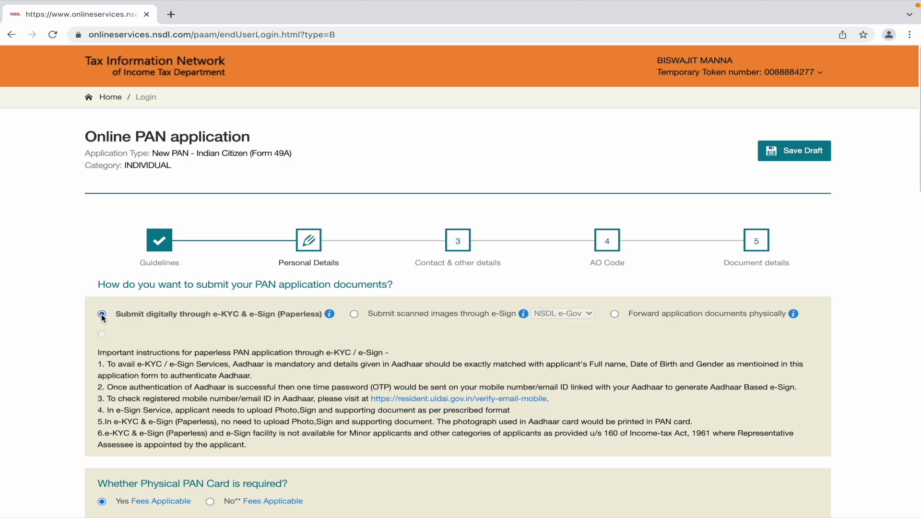
pyautogui.scroll(-4, 102, 318)
pyautogui.moveTo(132, 301)
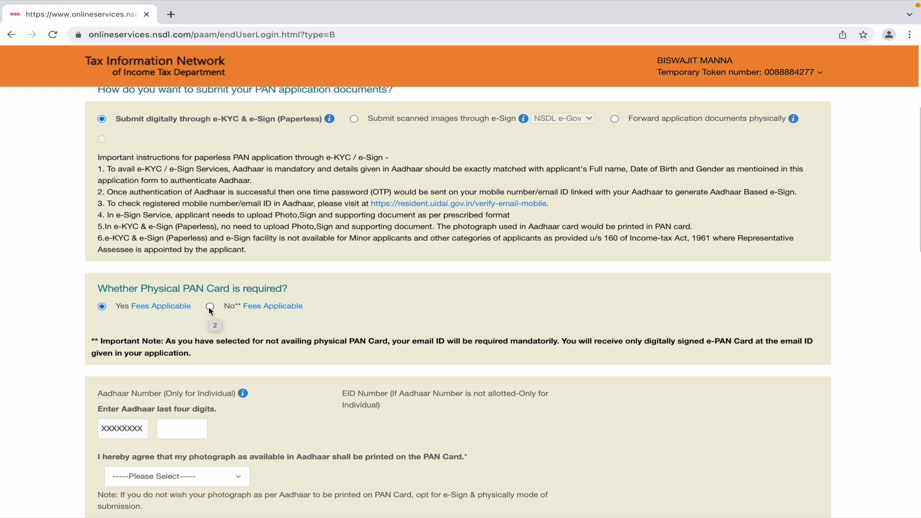
# Keep the physical PAN card, enter the last four Aadhaar digits, and allow printing the Aadhaar photograph
pyautogui.click(210, 308)
pyautogui.click(102, 307)
pyautogui.scroll(-2, 102, 307)
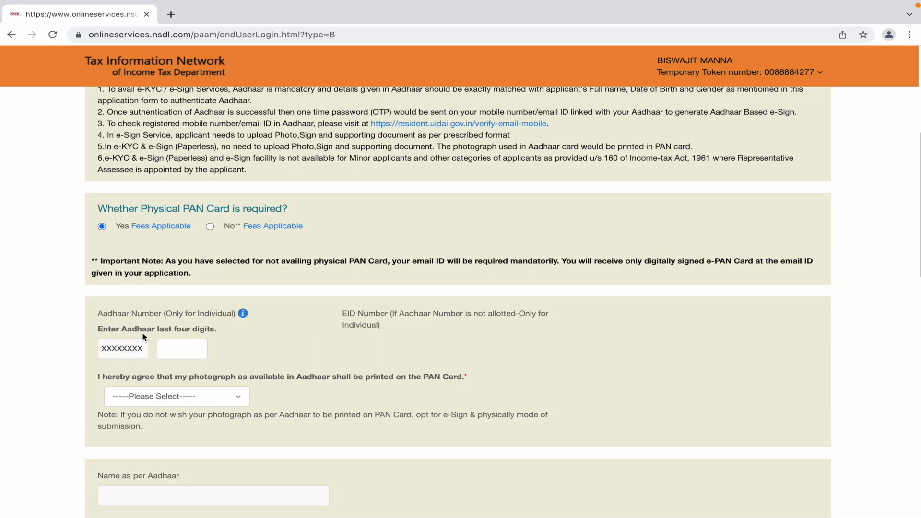
pyautogui.click(183, 353)
pyautogui.click(219, 401)
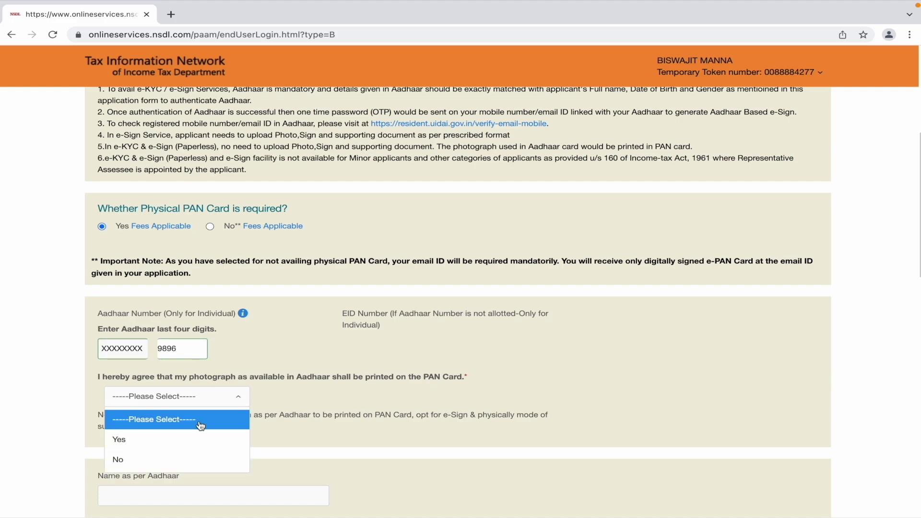
pyautogui.click(125, 434)
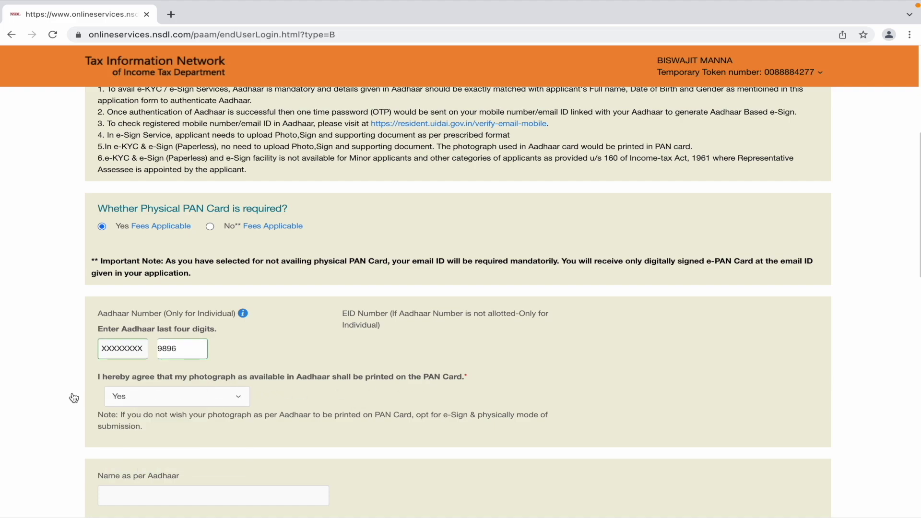
# Set gender to Male and answer No to being known by any other name
pyautogui.scroll(-5, 74, 398)
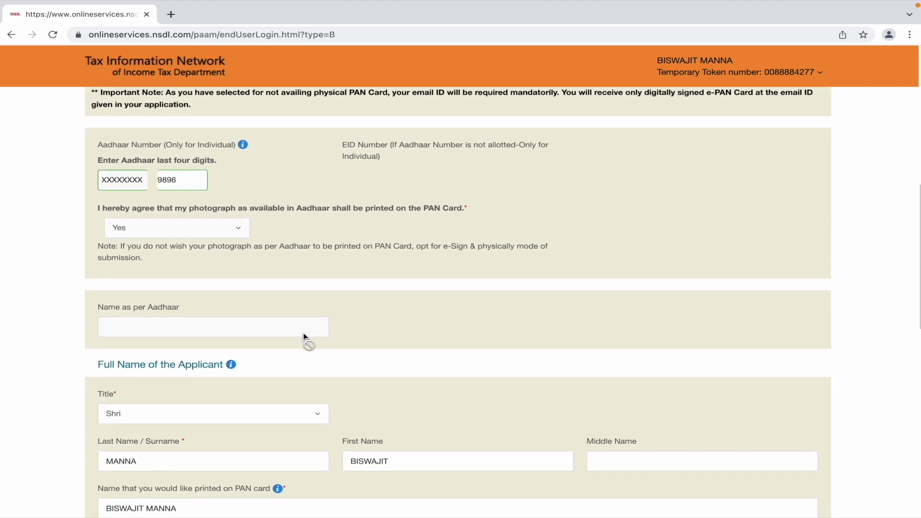
pyautogui.scroll(-2, 305, 338)
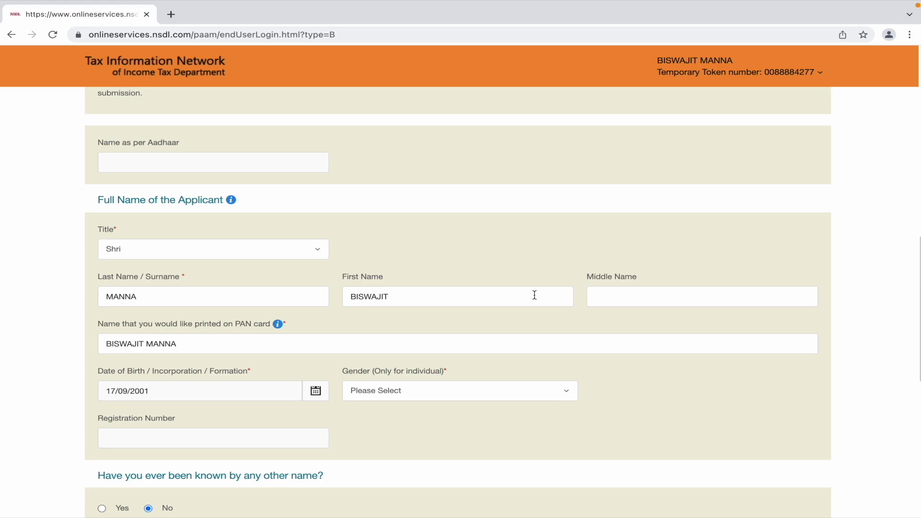
pyautogui.click(547, 400)
pyautogui.click(430, 438)
pyautogui.scroll(-1, 429, 439)
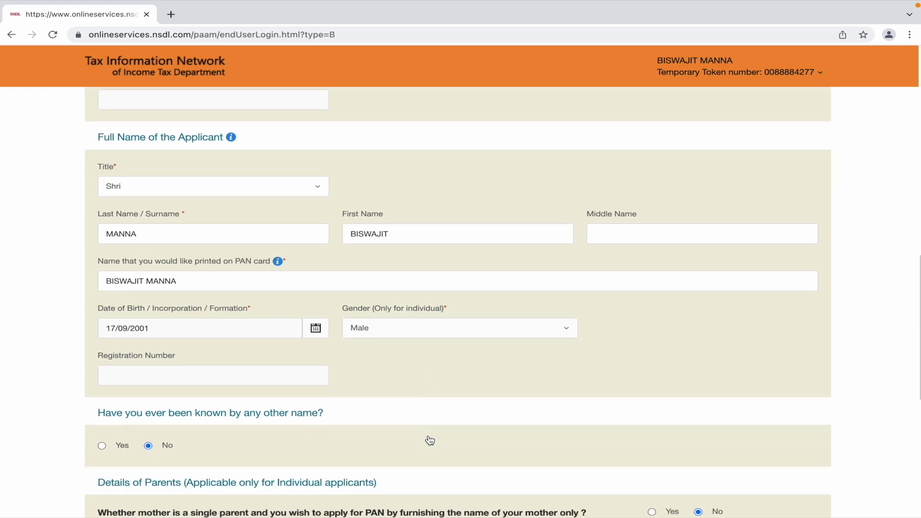
pyautogui.scroll(-3, 430, 440)
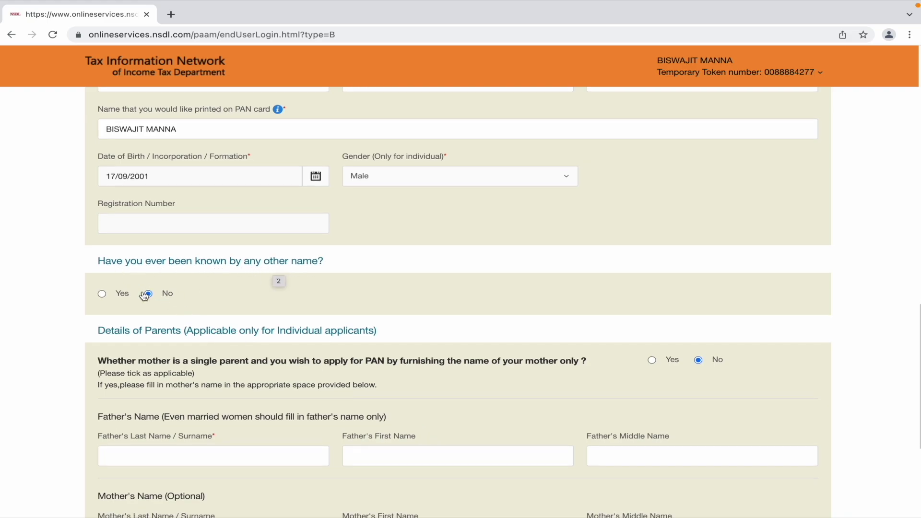
pyautogui.click(101, 293)
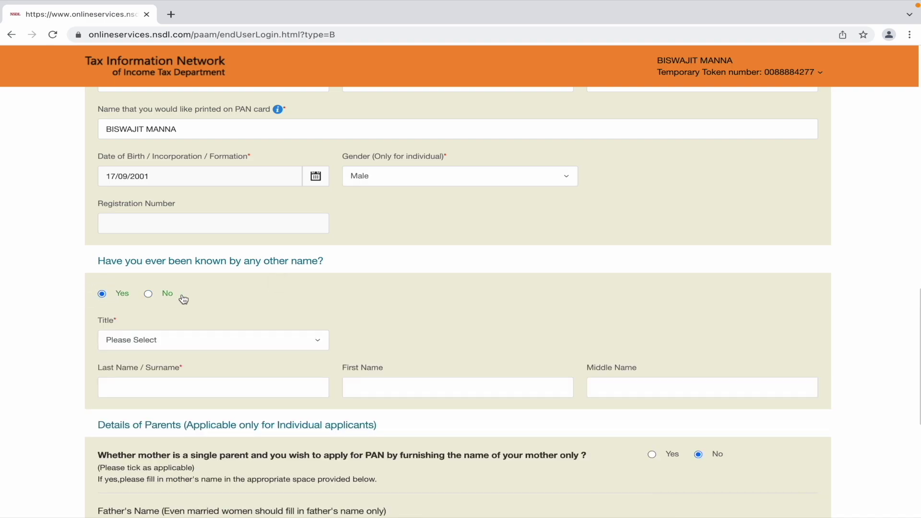
pyautogui.click(150, 294)
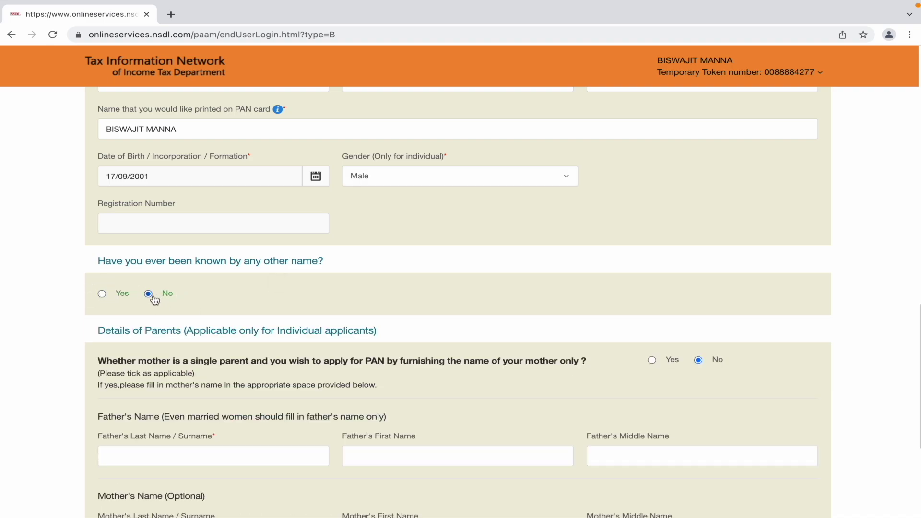
pyautogui.scroll(-5, 302, 326)
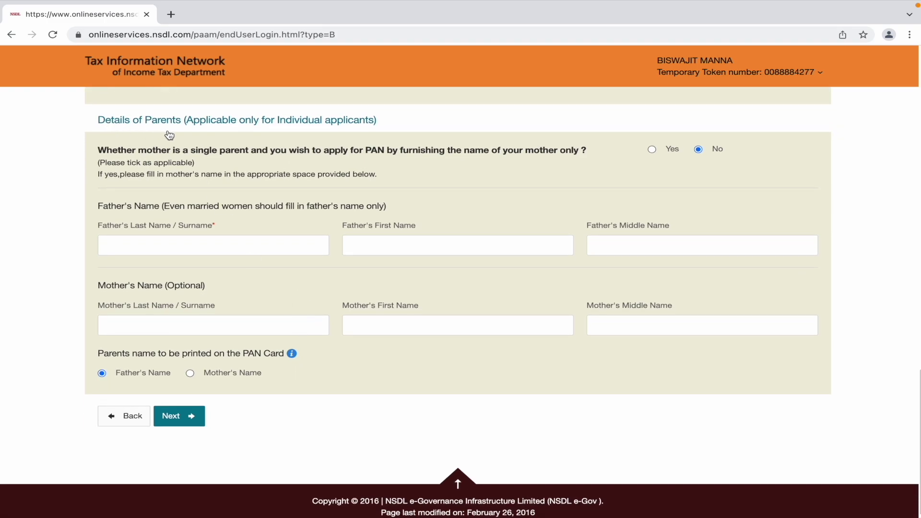
# Enter the father's surname and first name, then advance to Contact & other details
pyautogui.click(196, 244)
pyautogui.click(439, 249)
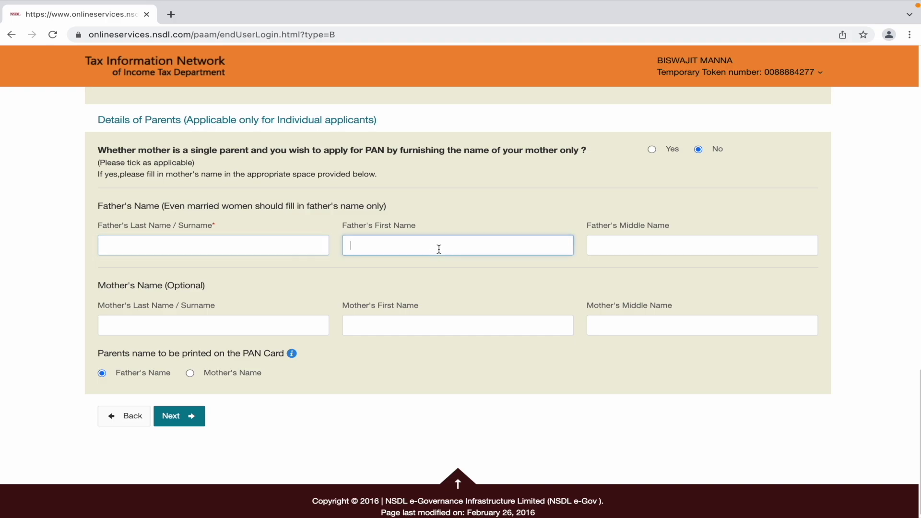
pyautogui.click(629, 243)
pyautogui.click(248, 323)
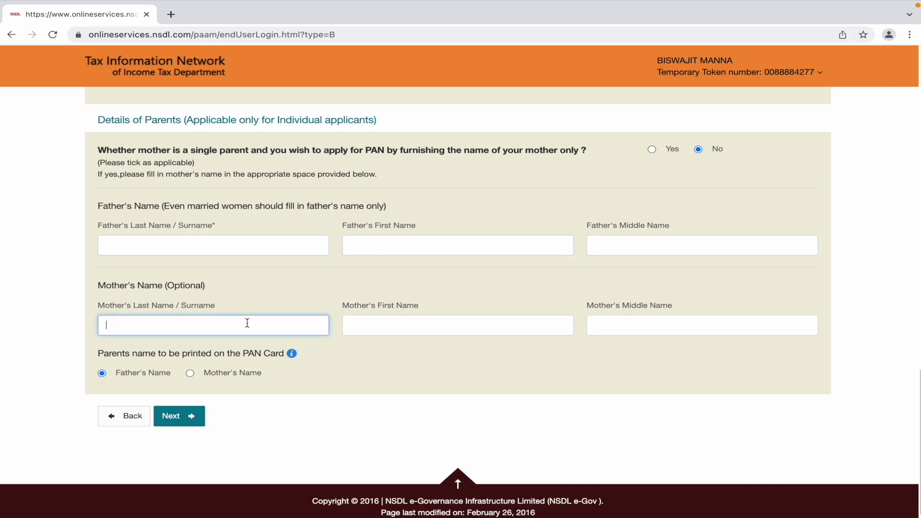
pyautogui.click(245, 248)
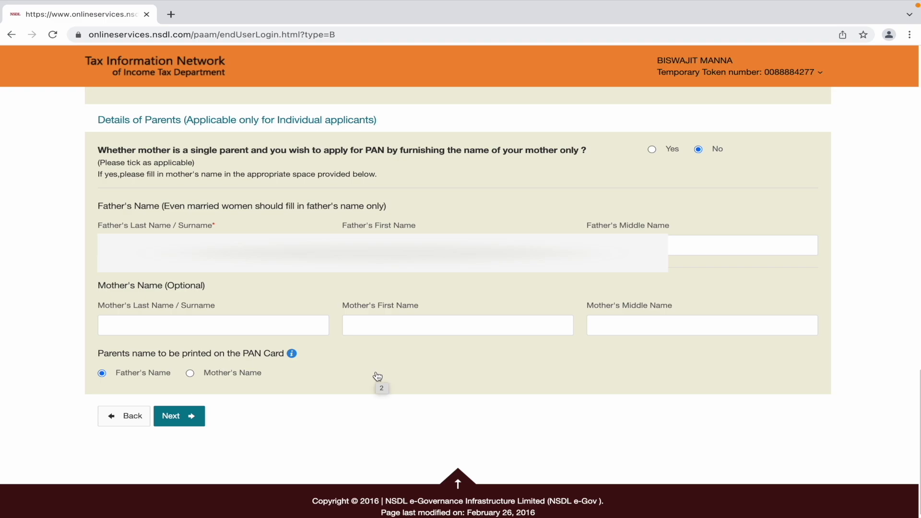
pyautogui.scroll(-1, 378, 376)
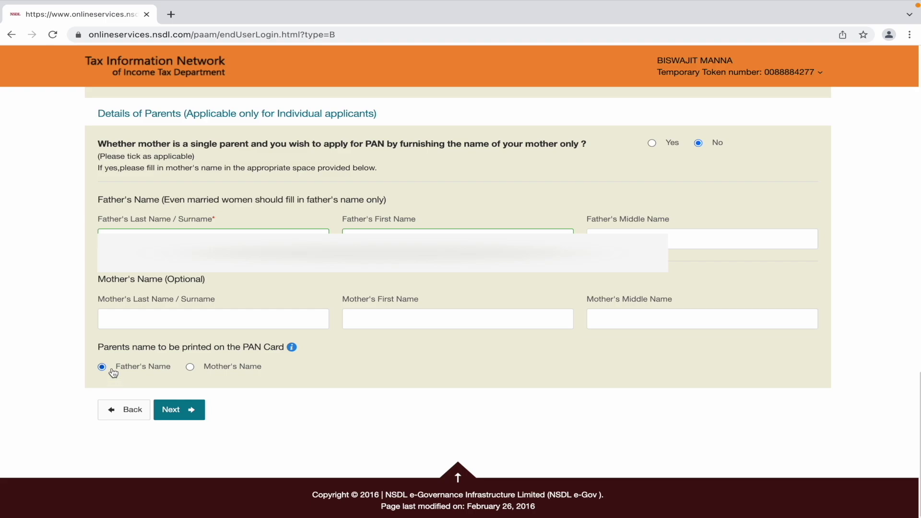
pyautogui.click(182, 413)
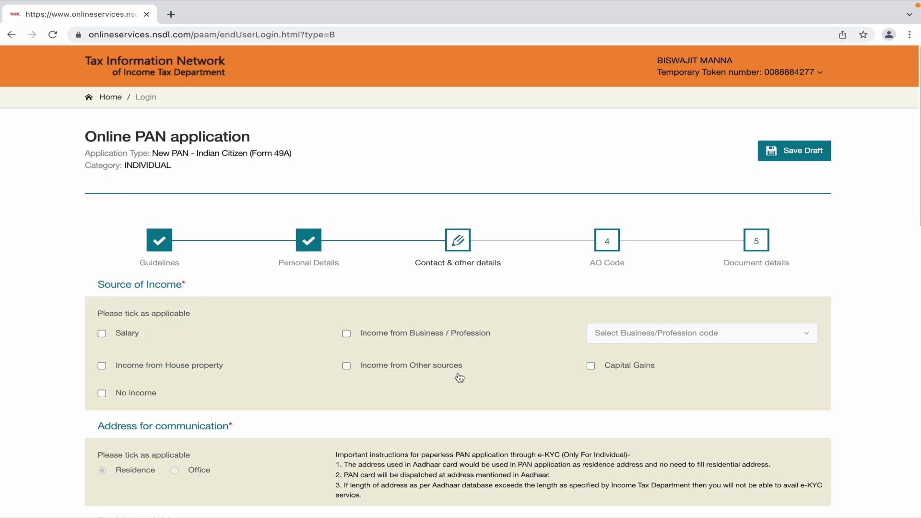
# Declare No income as the applicant's source of income
pyautogui.click(103, 394)
pyautogui.scroll(-1, 305, 388)
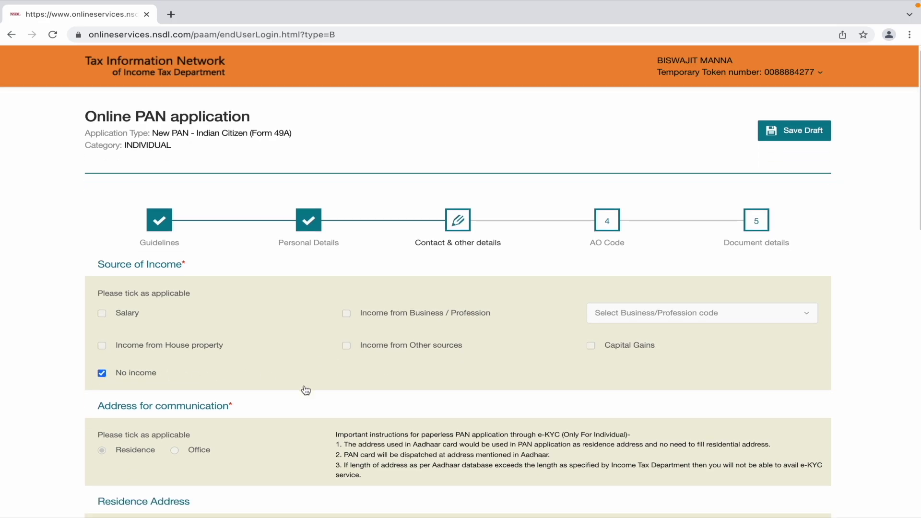
pyautogui.scroll(-5, 428, 306)
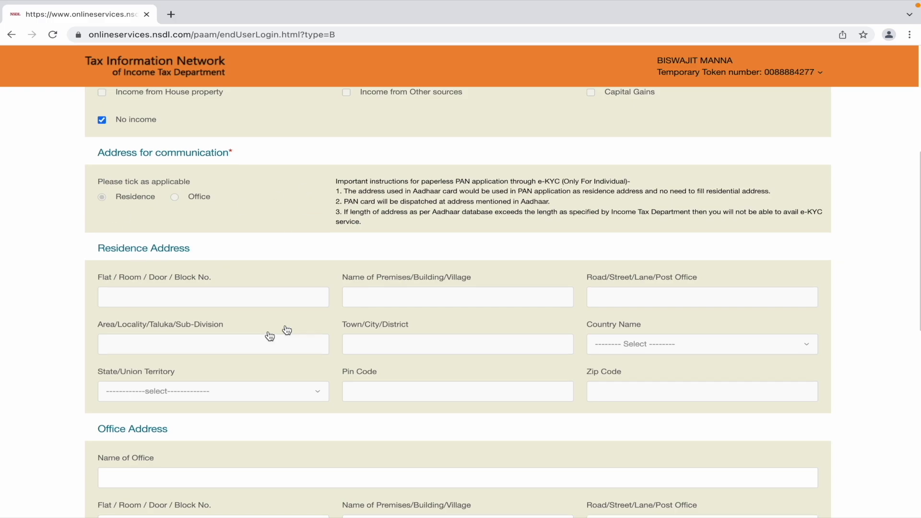
pyautogui.scroll(-5, 267, 335)
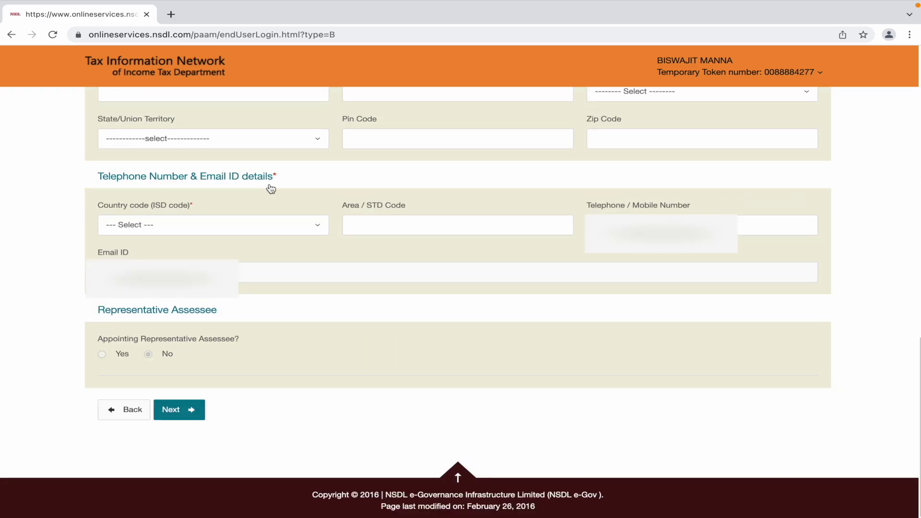
# Search 'india' to set the phone country code to INDIA (91), then advance to AO Code
pyautogui.click(261, 225)
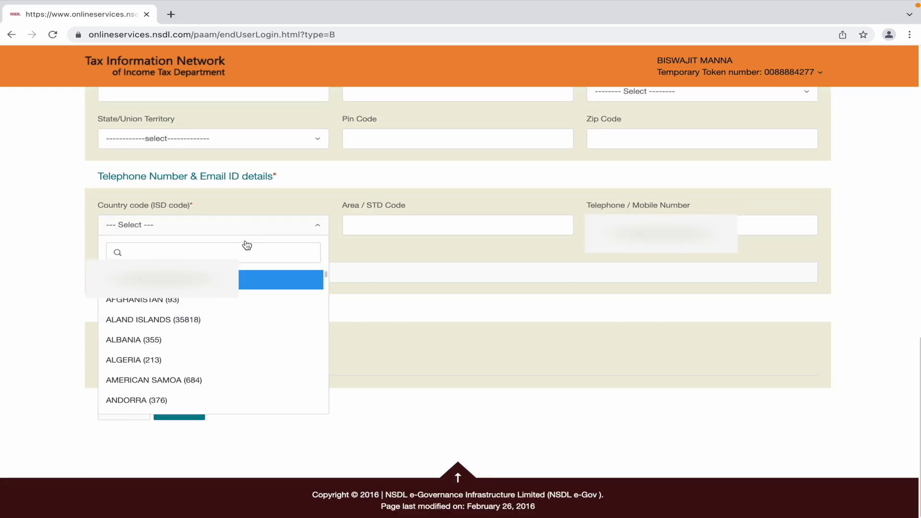
pyautogui.write('india')
pyautogui.scroll(1, 281, 259)
pyautogui.scroll(2, 280, 259)
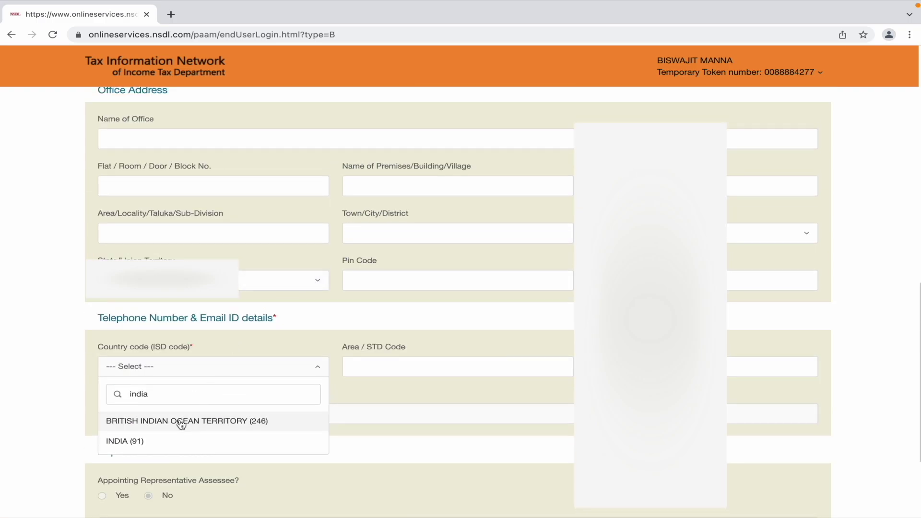
pyautogui.click(179, 440)
pyautogui.scroll(-1, 434, 335)
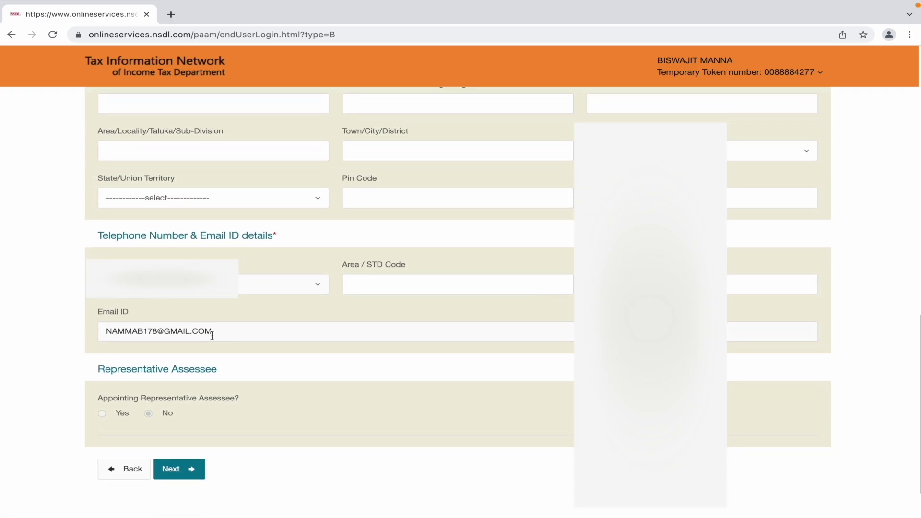
pyautogui.click(183, 469)
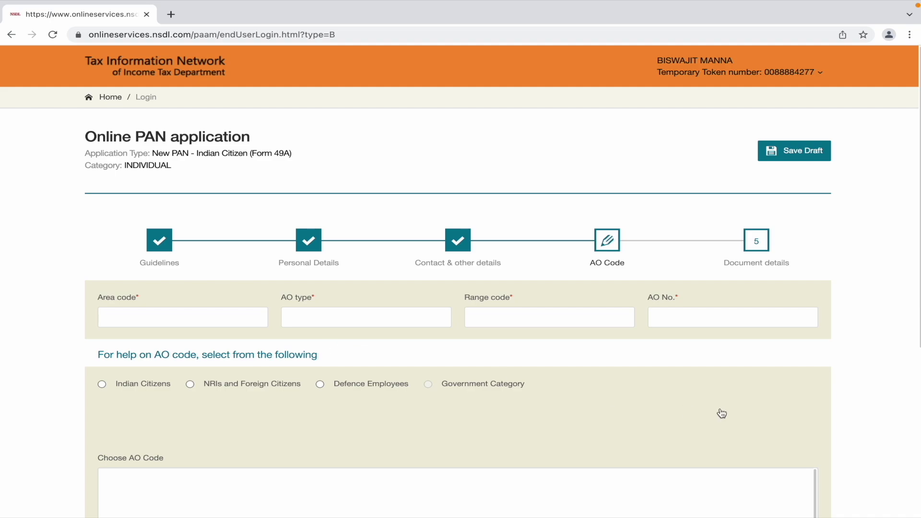
# Save the application as a draft and choose AO code help for Indian Citizens
pyautogui.click(795, 150)
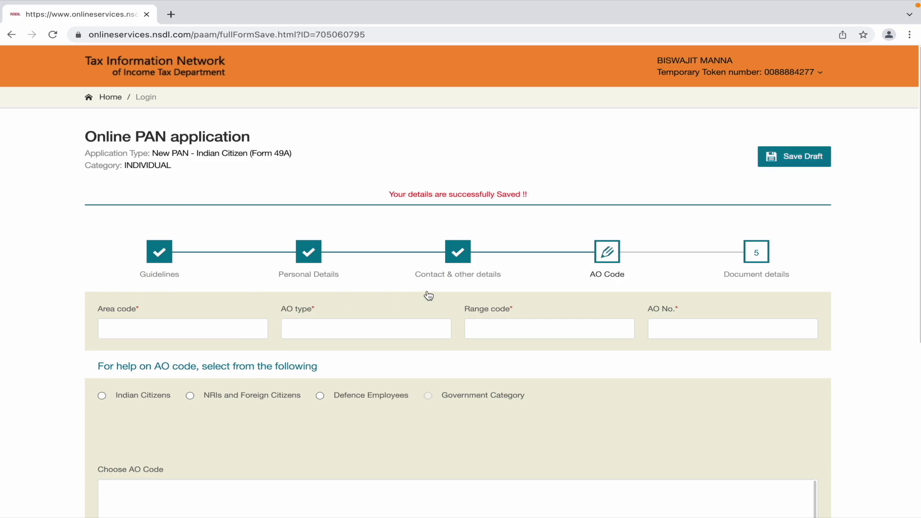
pyautogui.scroll(-1, 243, 413)
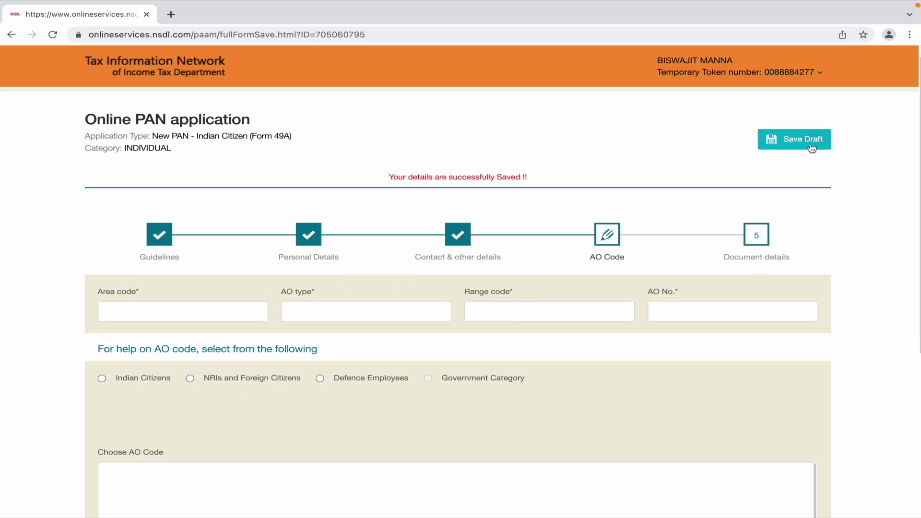
pyautogui.scroll(-2, 432, 345)
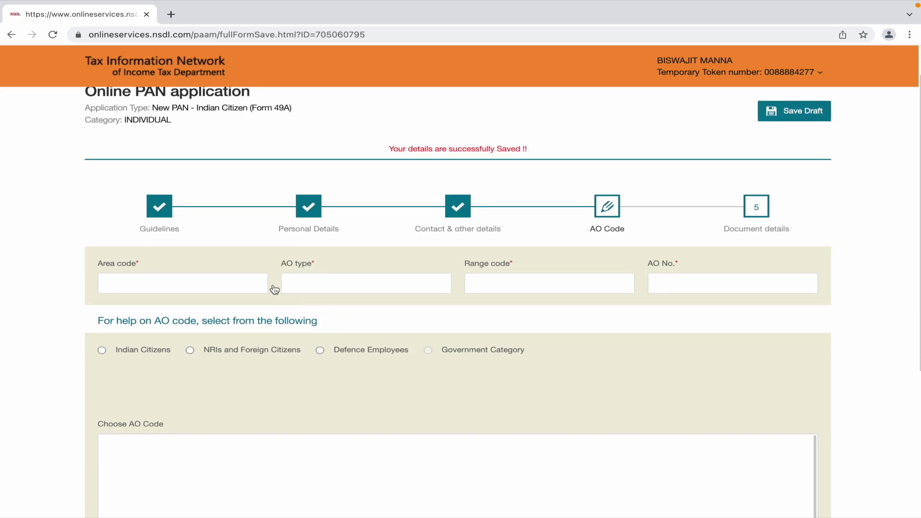
pyautogui.click(102, 350)
pyautogui.scroll(-2, 138, 372)
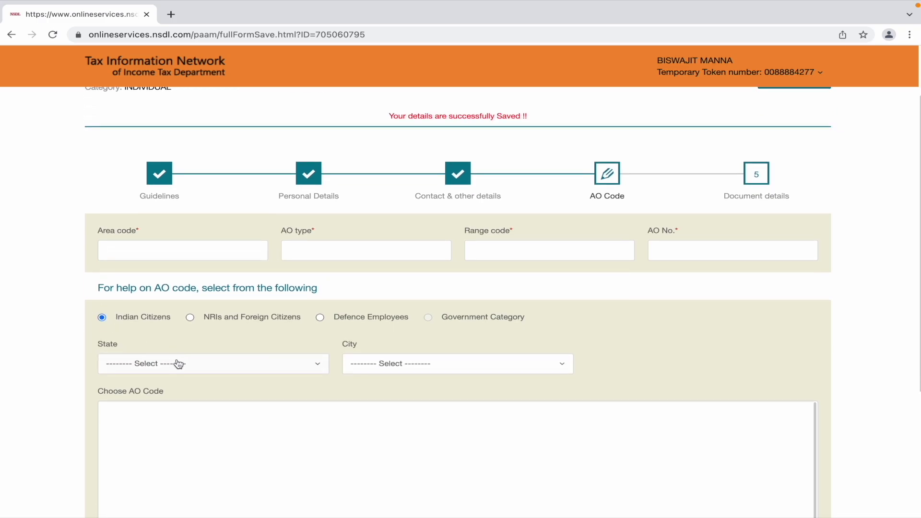
# Choose WEST BENGAL and HALDIA, then pick CIRCLE 27(1) to fill WBG, C, 176, 1
pyautogui.click(179, 364)
pyautogui.write('wes')
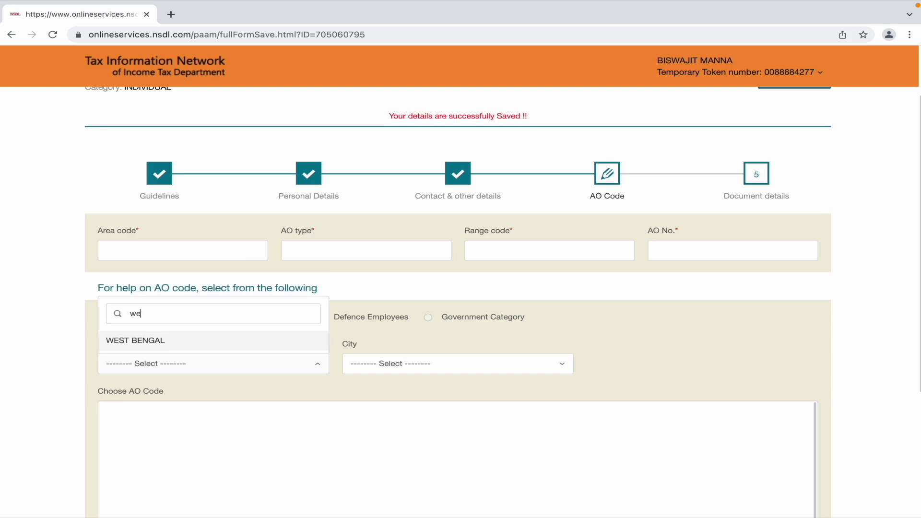
pyautogui.click(180, 343)
pyautogui.click(401, 367)
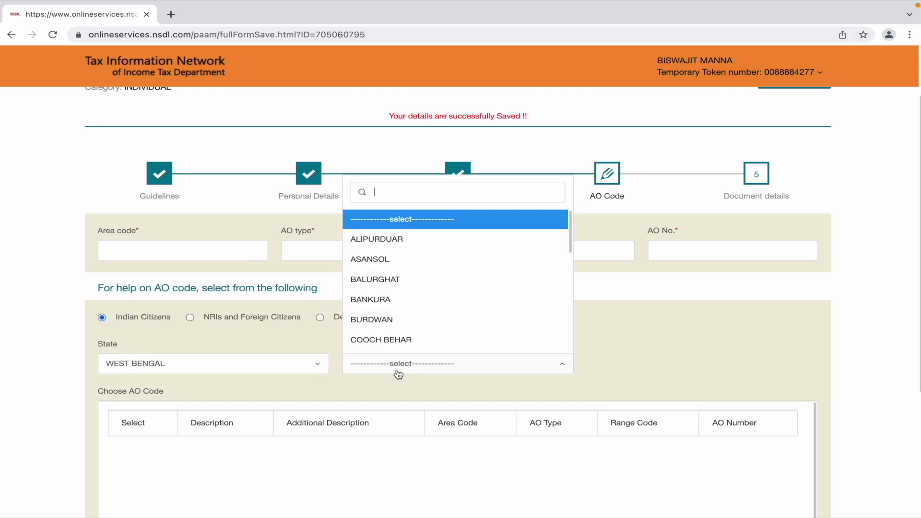
pyautogui.write('ha')
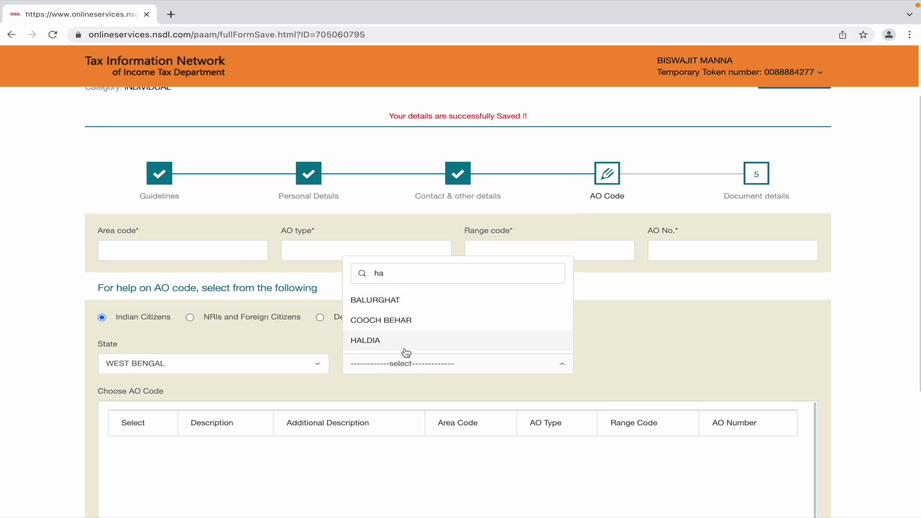
pyautogui.click(406, 343)
pyautogui.scroll(-3, 406, 344)
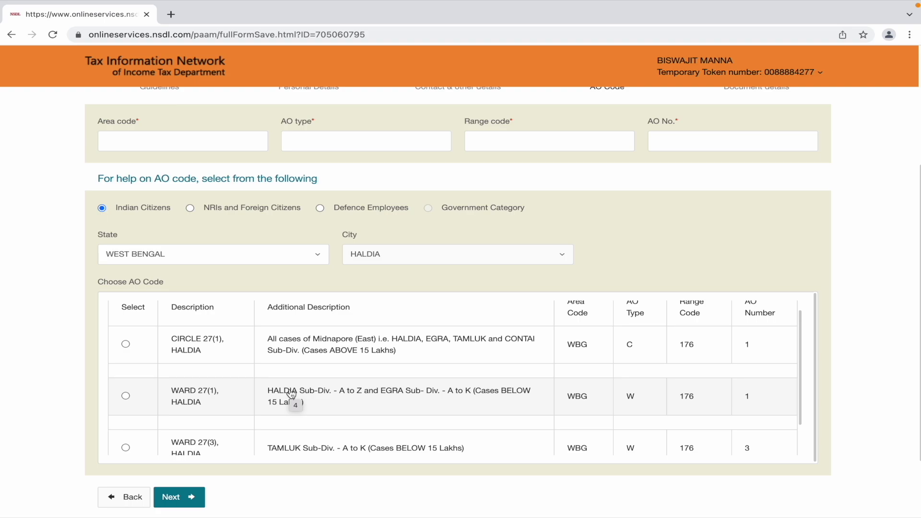
pyautogui.click(125, 344)
pyautogui.scroll(1, 757, 247)
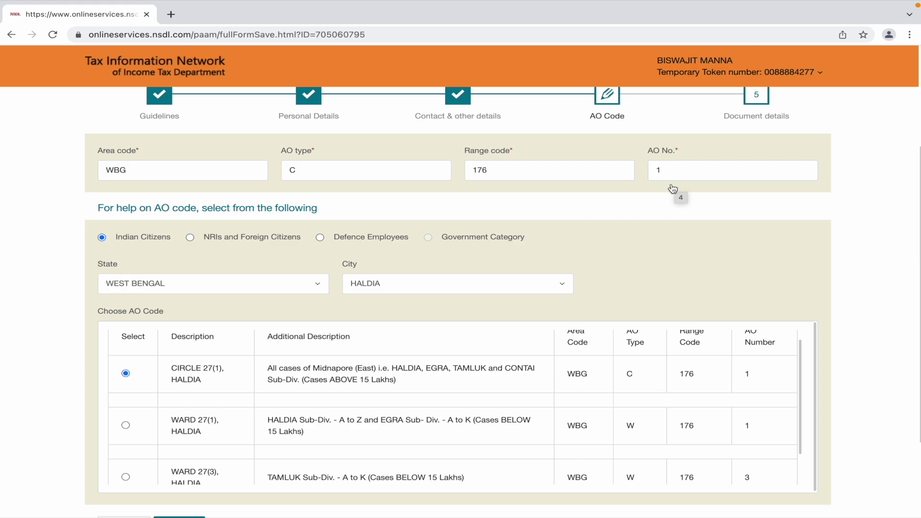
pyautogui.scroll(-2, 606, 239)
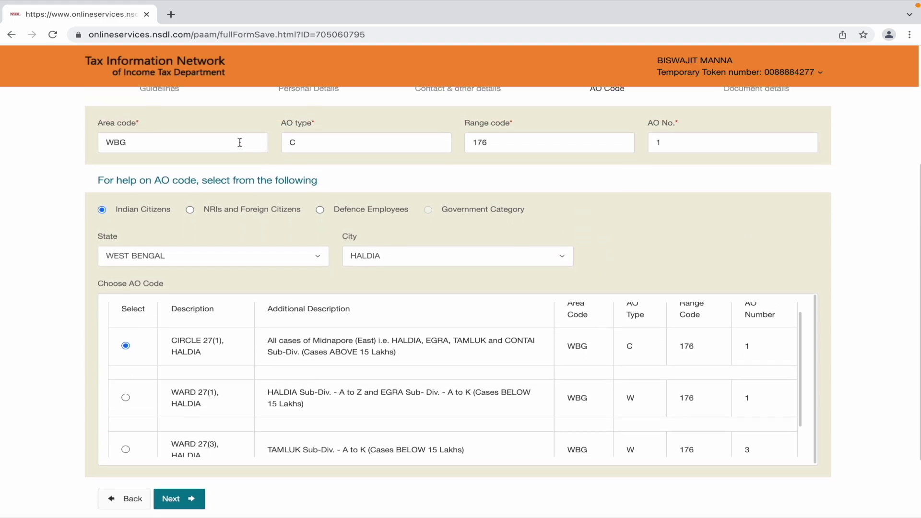
pyautogui.scroll(-2, 664, 177)
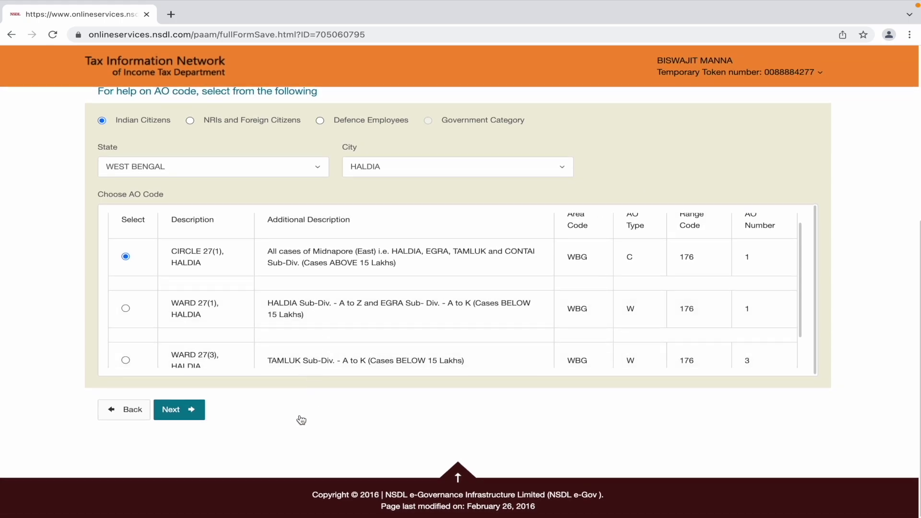
# Move to Document details, set declaration capacity to Himself/Herself, and enter the place of signing
pyautogui.click(191, 417)
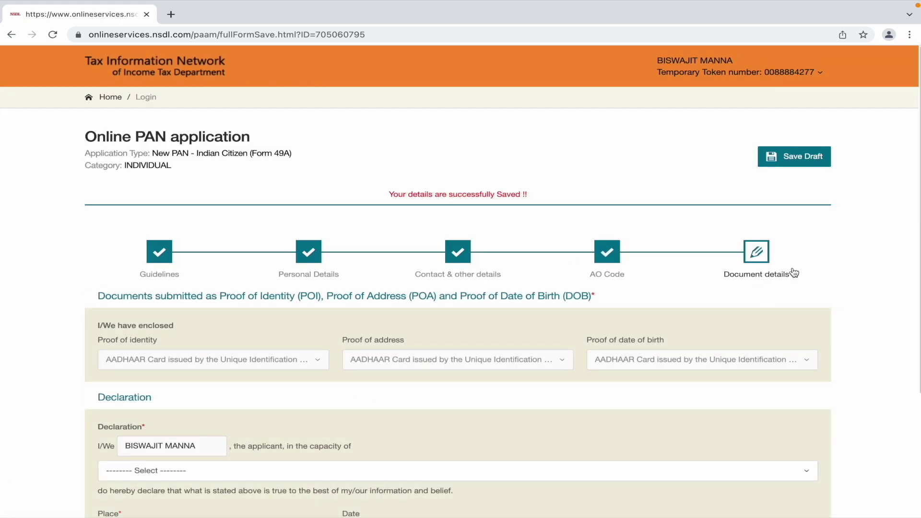
pyautogui.scroll(-3, 794, 272)
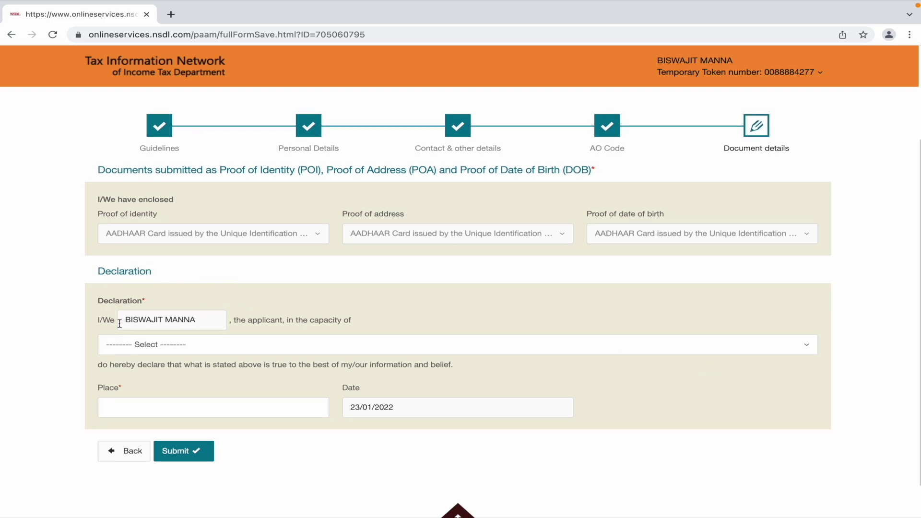
pyautogui.click(244, 353)
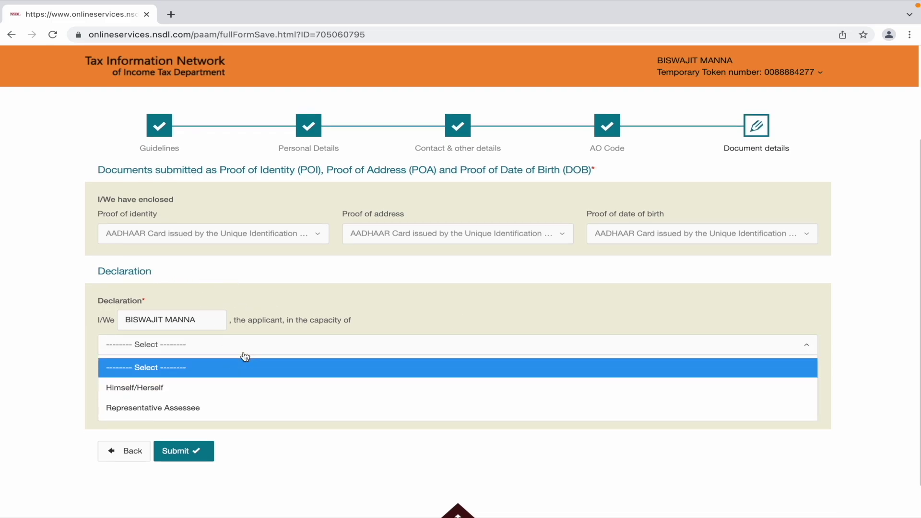
pyautogui.click(197, 392)
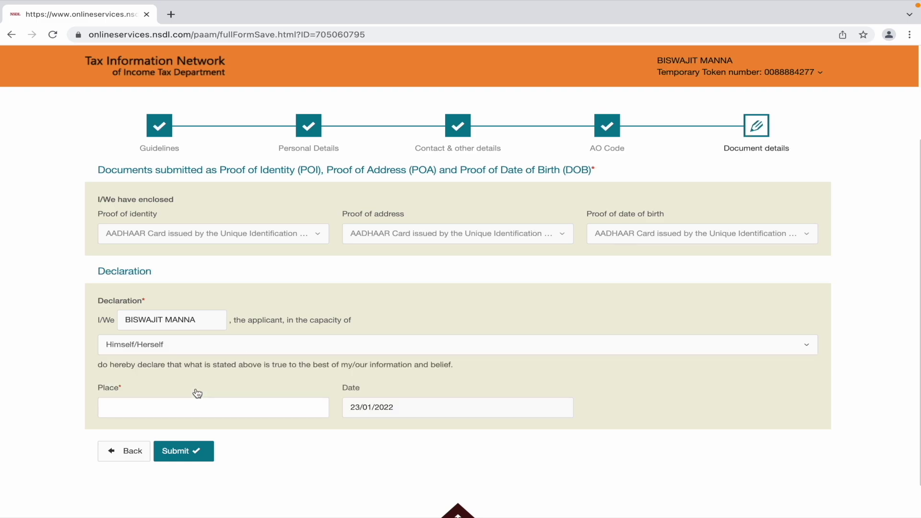
pyautogui.scroll(-1, 198, 393)
pyautogui.click(195, 385)
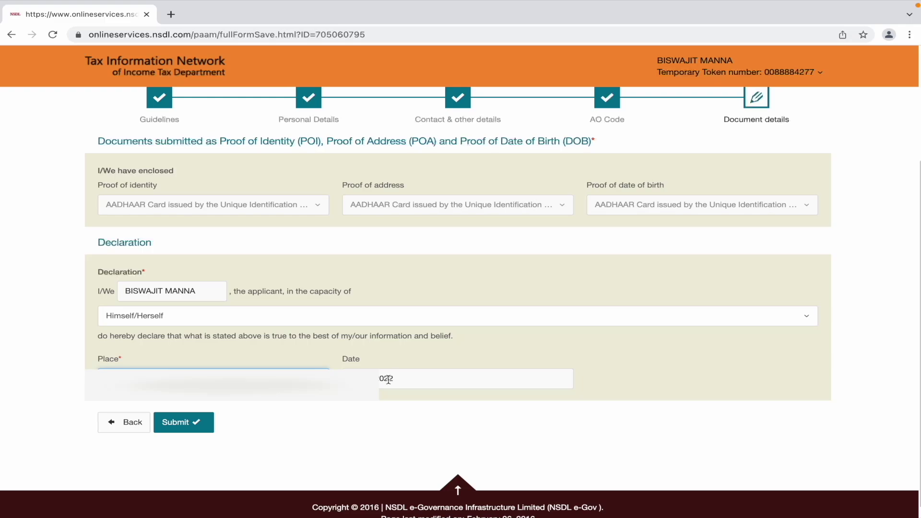
# Submit Form 49A, review the confirmation form, and proceed to the payment mode page
pyautogui.click(203, 422)
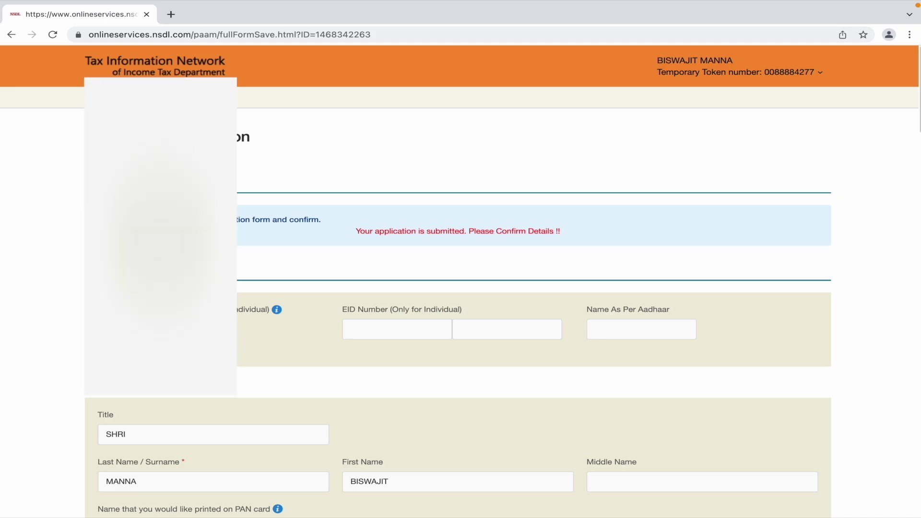
pyautogui.scroll(-4, 458, 303)
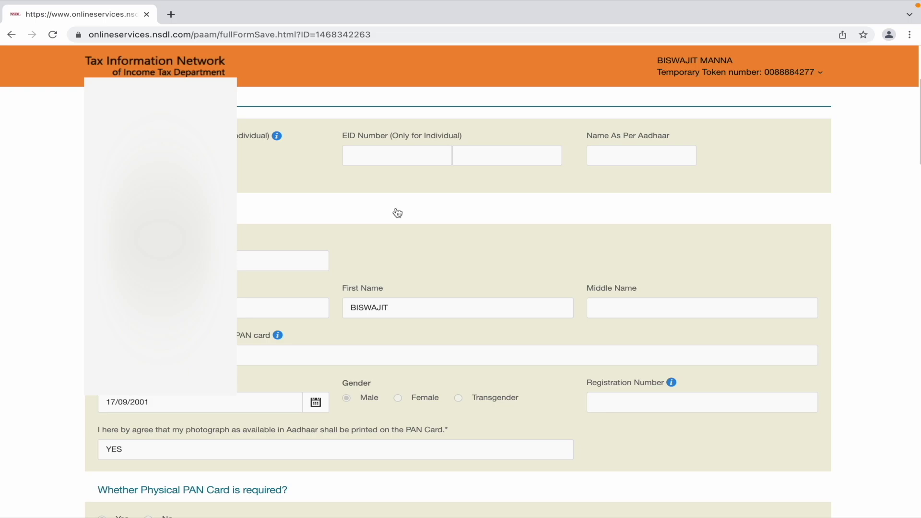
pyautogui.scroll(-3, 453, 211)
pyautogui.scroll(-10, 508, 361)
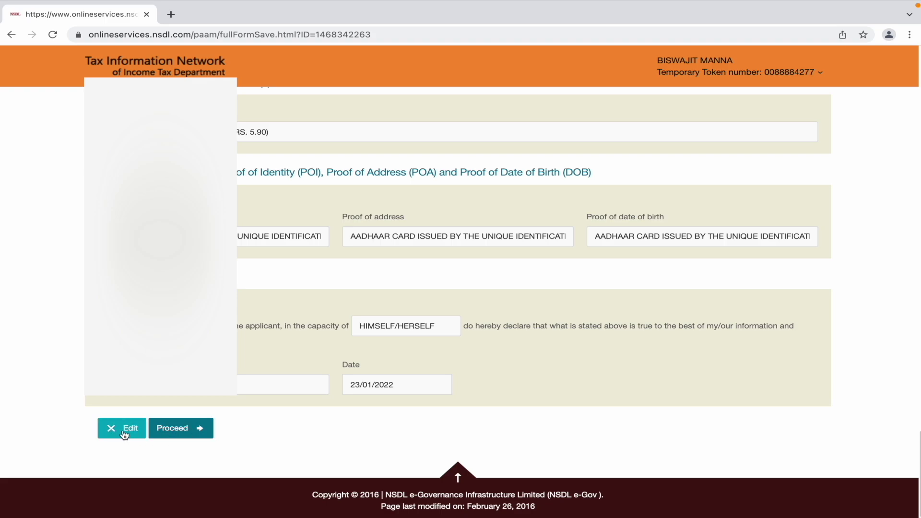
pyautogui.click(193, 434)
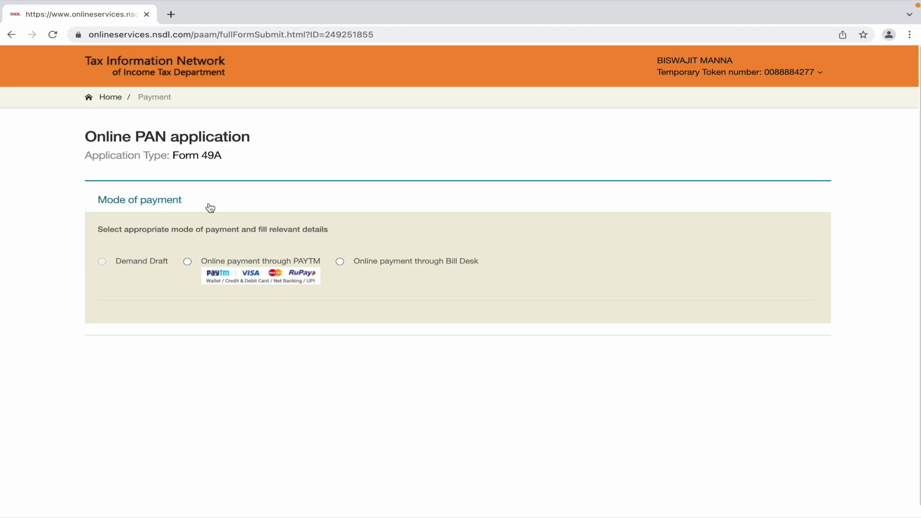
# Choose Bill Desk payment, agree to the terms of service, and proceed to the 106.90 payment
pyautogui.click(187, 262)
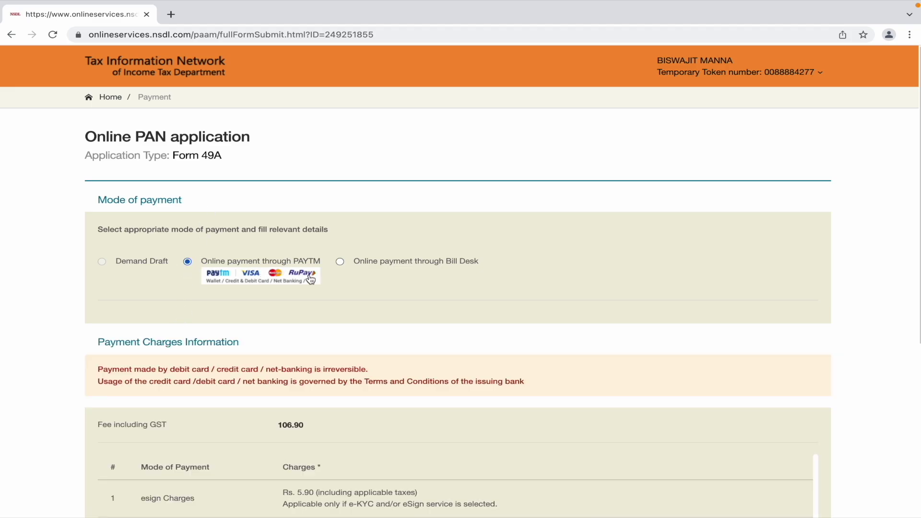
pyautogui.scroll(-2, 307, 279)
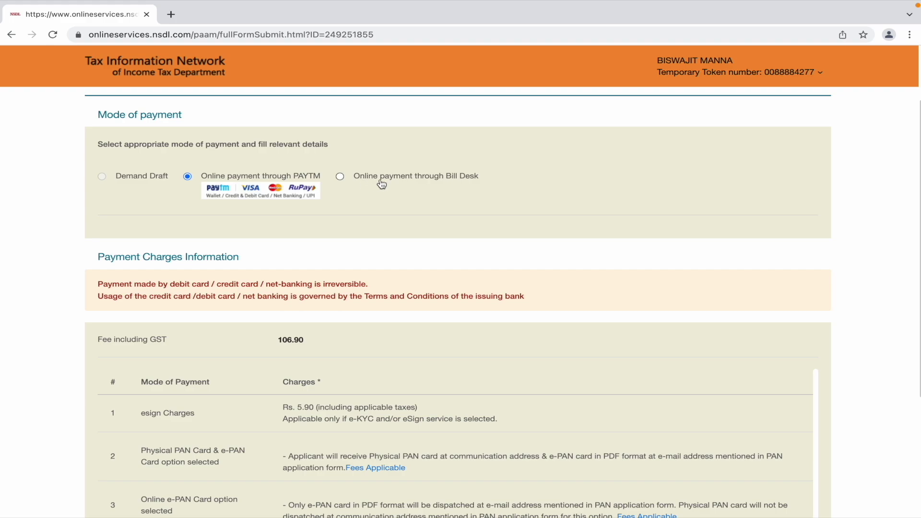
pyautogui.click(341, 178)
pyautogui.scroll(-4, 397, 179)
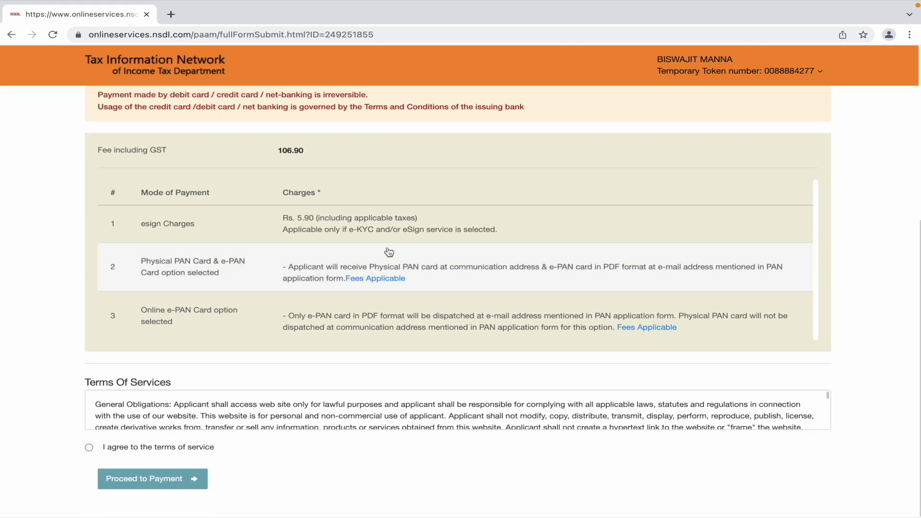
pyautogui.scroll(3, 397, 239)
pyautogui.scroll(-3, 360, 113)
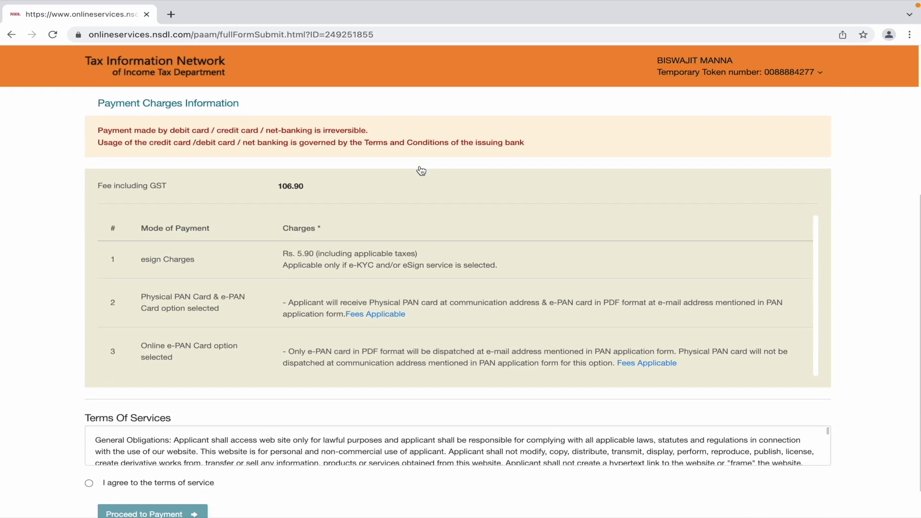
pyautogui.click(90, 449)
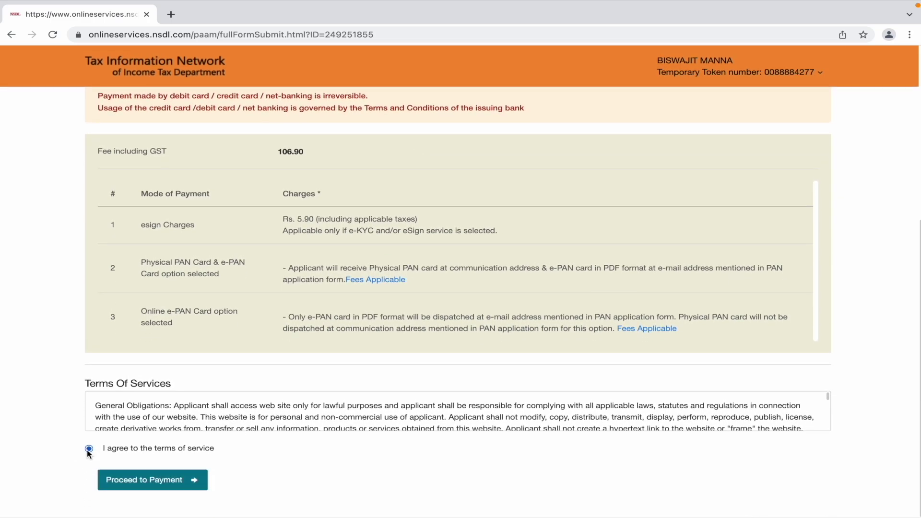
pyautogui.scroll(-8, 517, 408)
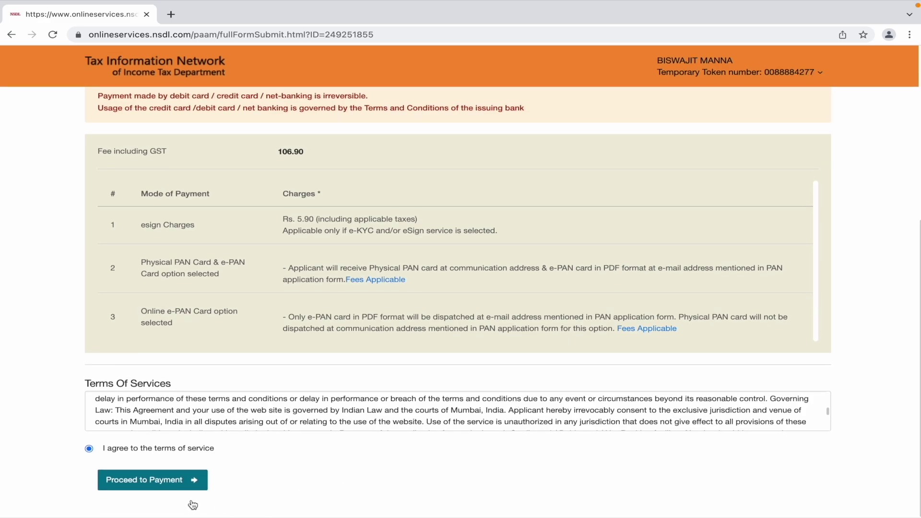
pyautogui.click(161, 486)
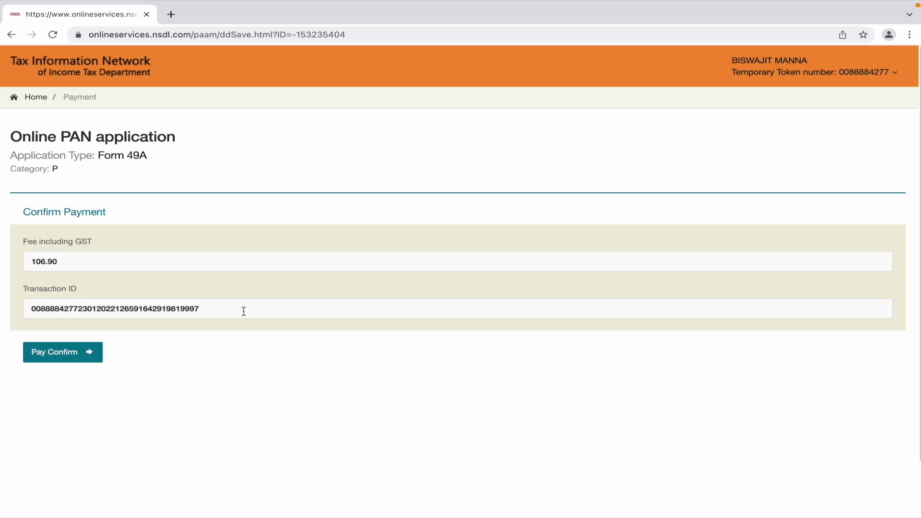
# Screenshot the payment confirmation page and confirm the ₹106.90 fee to go to BillDesk
pyautogui.press('super+shift+3')
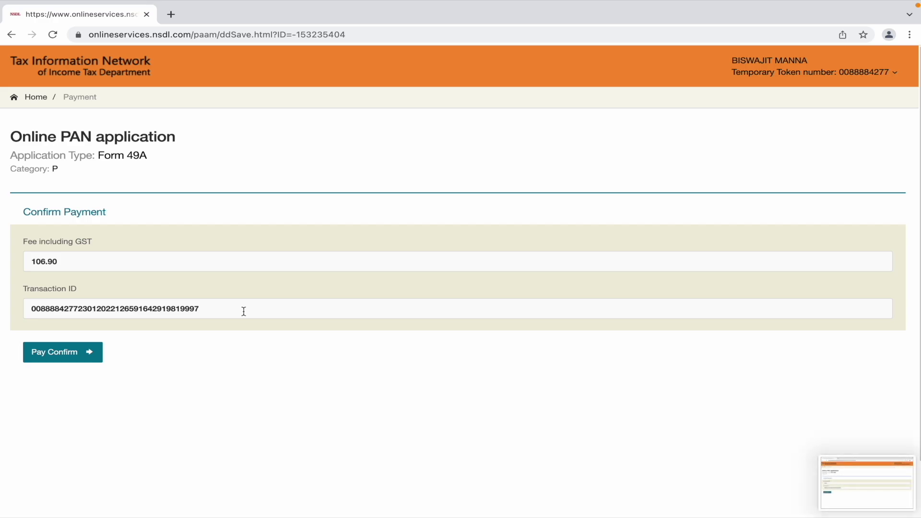
pyautogui.click(63, 356)
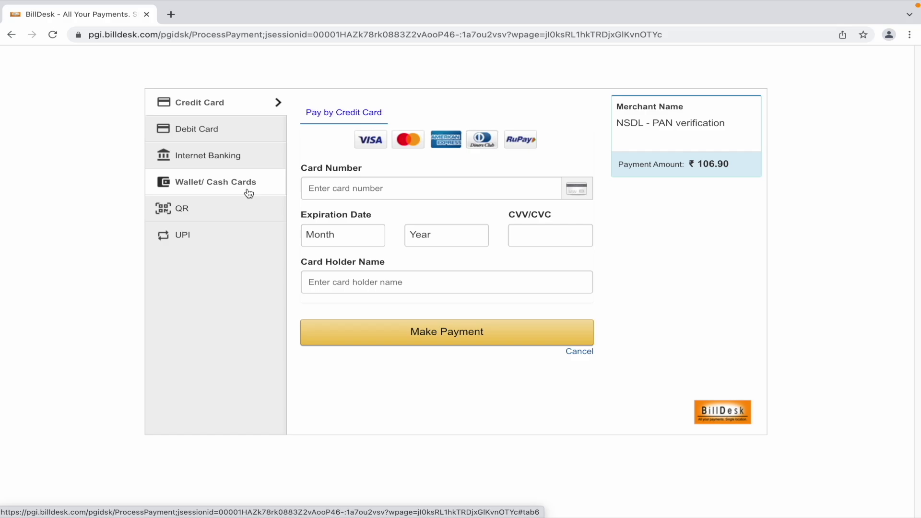
# Pay the ₹106.90 Form 49A fee using the BHIM UPI QR code option
pyautogui.click(185, 210)
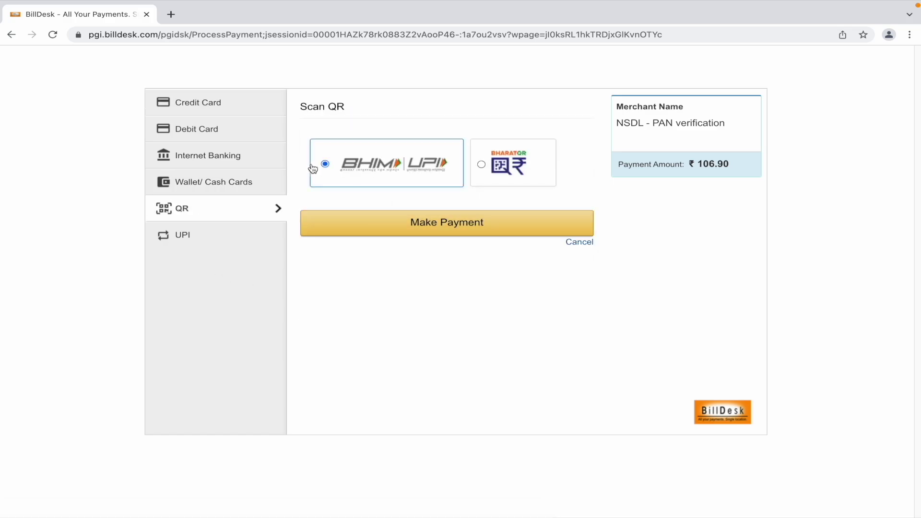
pyautogui.click(451, 224)
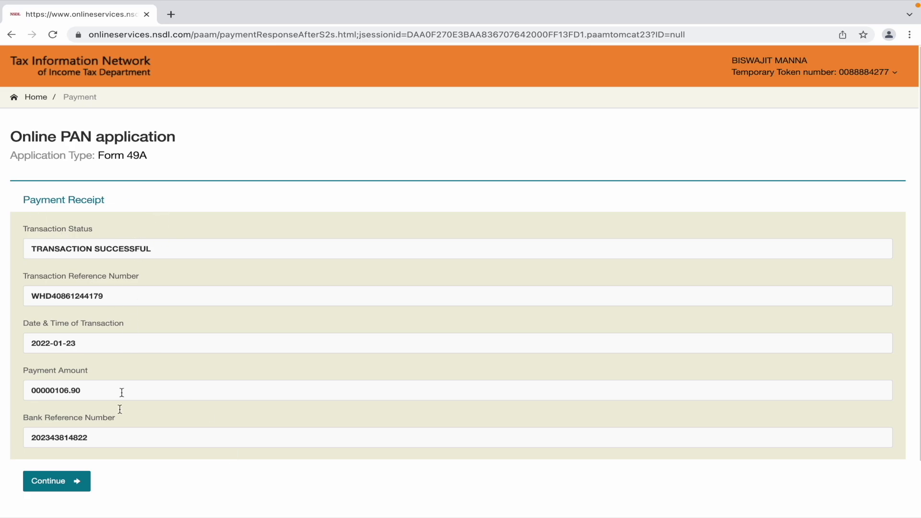
# Continue from the receipt, consent to Aadhaar e-KYC, authenticate, and proceed to OTP entry
pyautogui.click(61, 483)
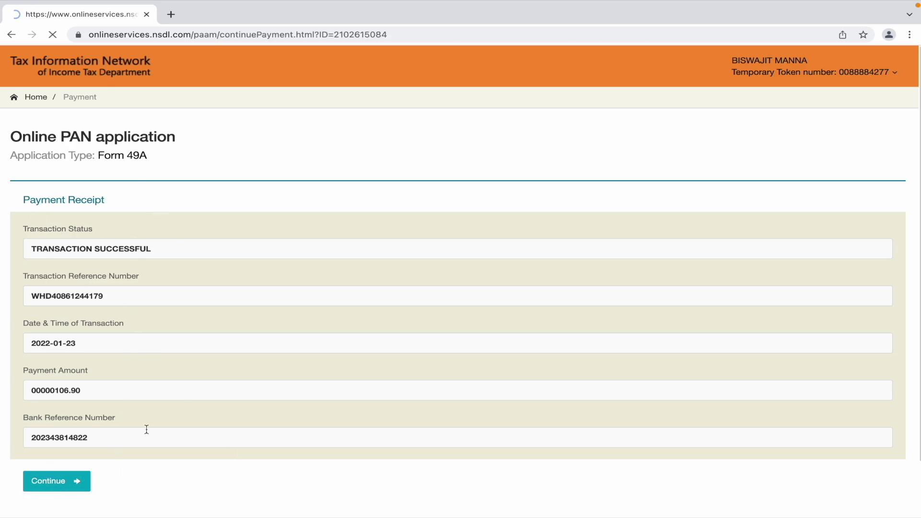
pyautogui.scroll(-1, 207, 416)
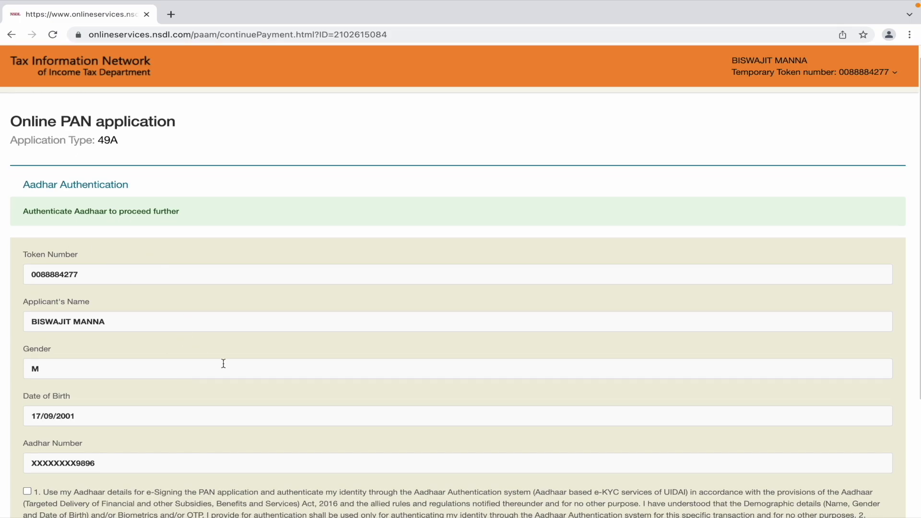
pyautogui.scroll(-2, 223, 363)
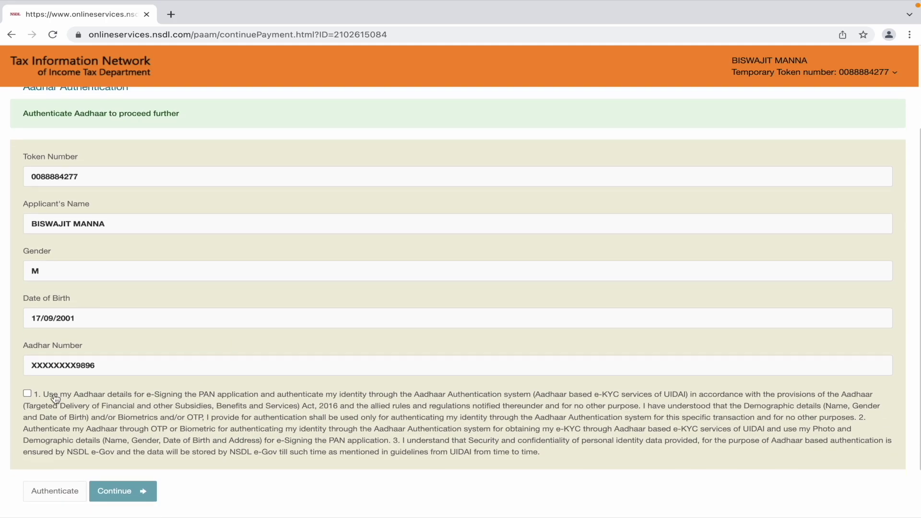
pyautogui.click(27, 394)
pyautogui.scroll(-2, 184, 438)
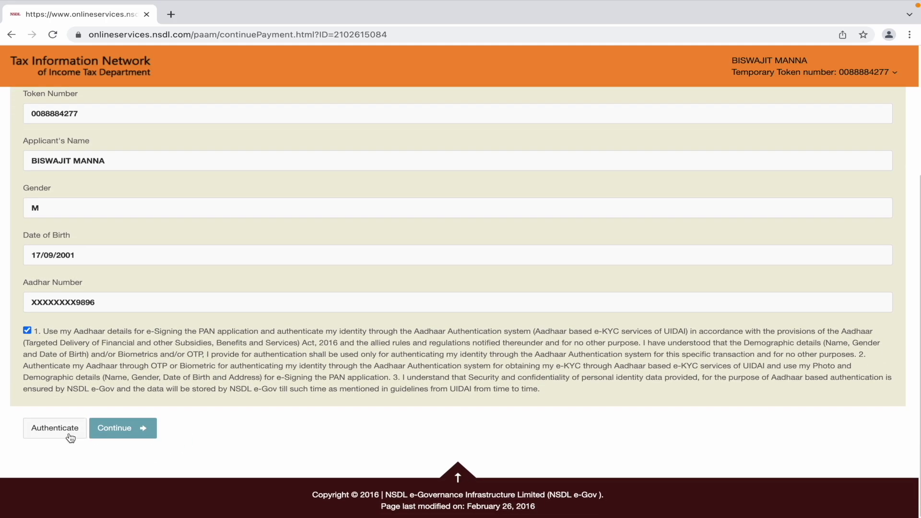
pyautogui.click(69, 436)
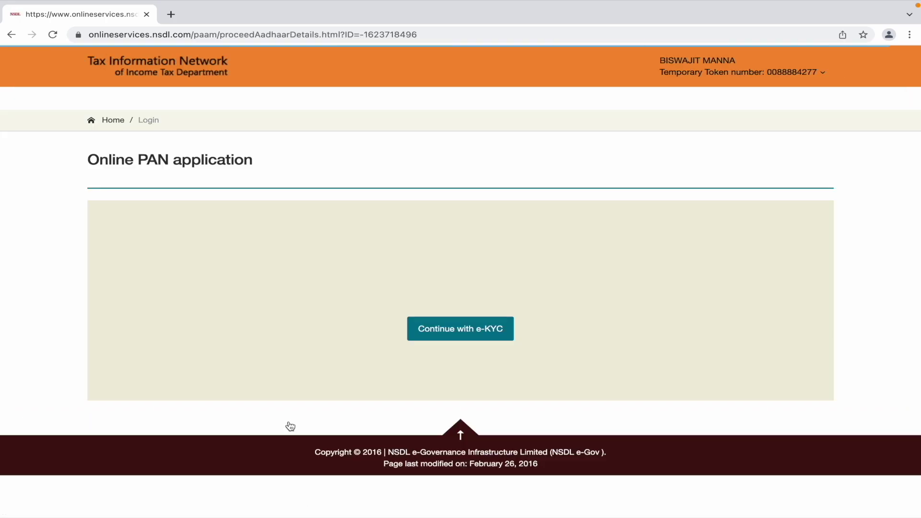
pyautogui.click(453, 333)
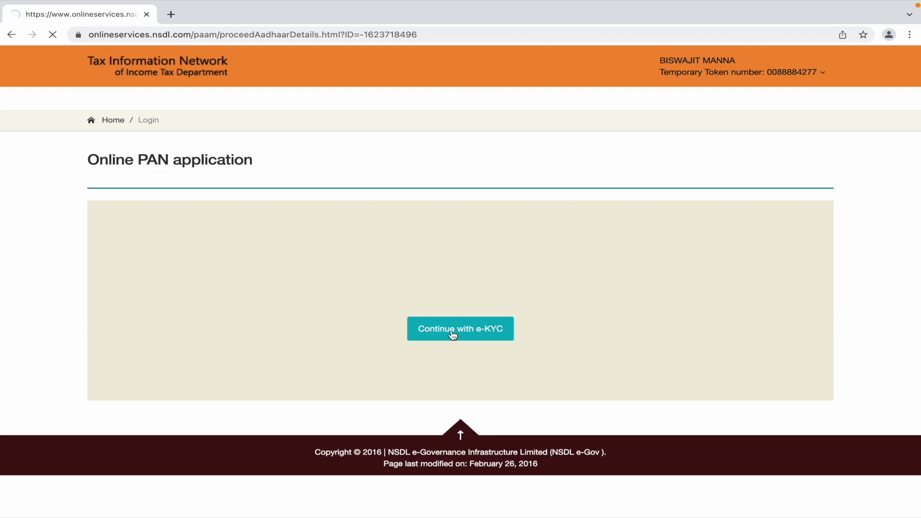
pyautogui.click(334, 323)
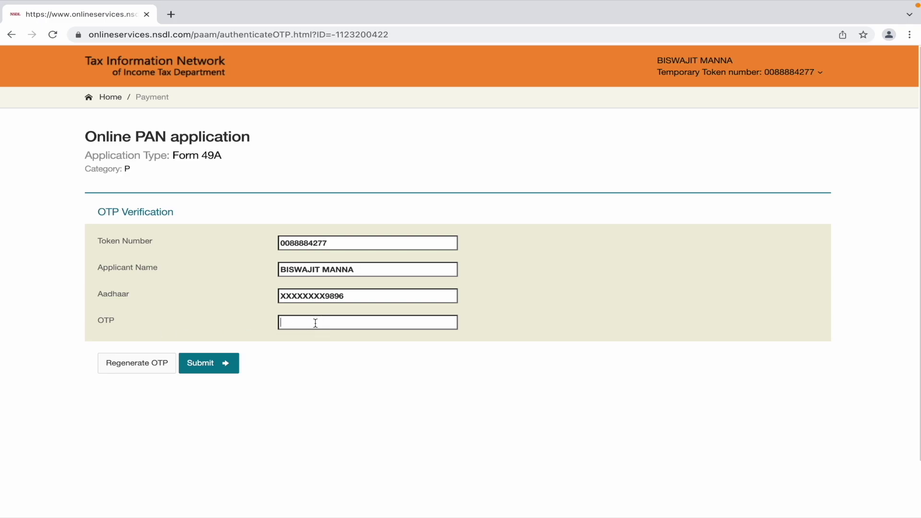
# Enter and submit the Aadhaar OTP, then proceed with eSign
pyautogui.click(212, 365)
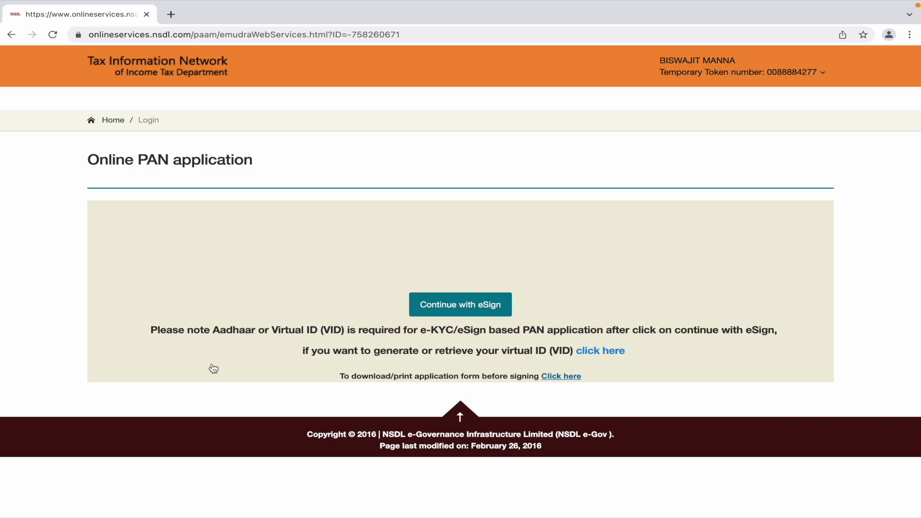
pyautogui.click(482, 308)
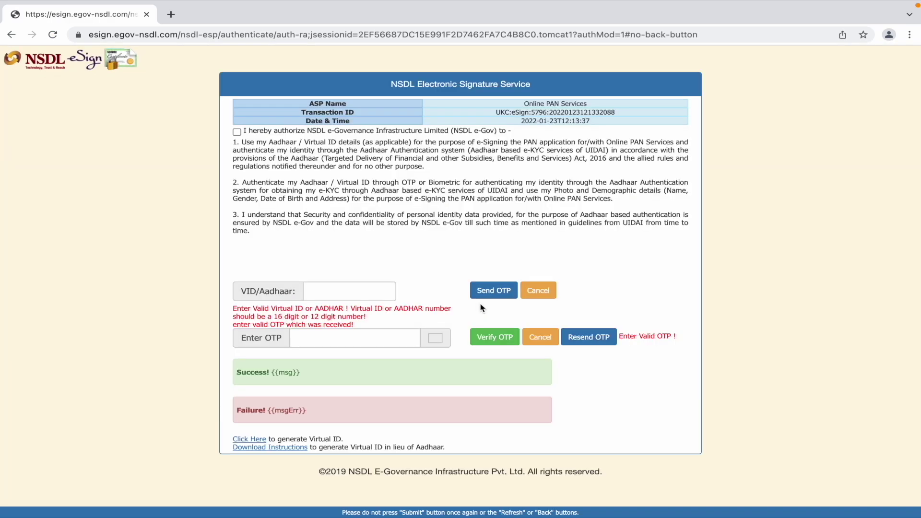
# Tick the NSDL e-Governance authorization consent and select the VID/Aadhaar field
pyautogui.click(237, 132)
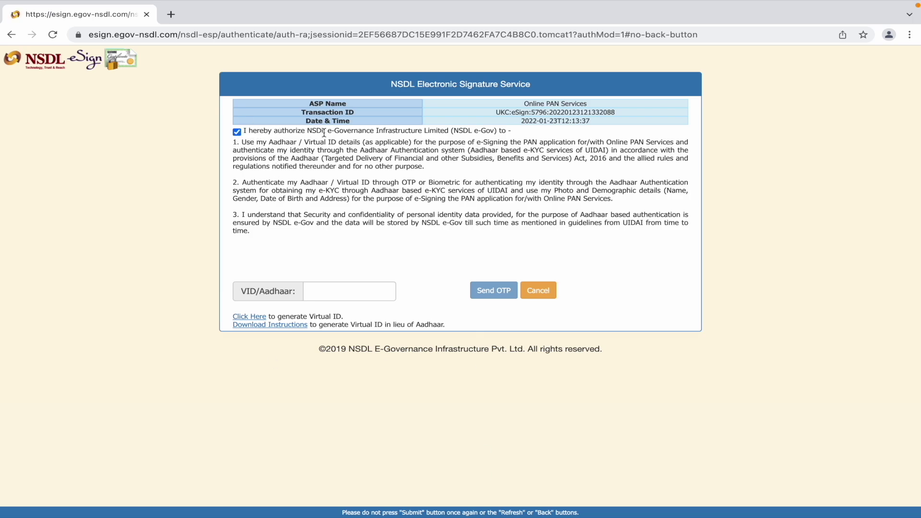
pyautogui.click(344, 290)
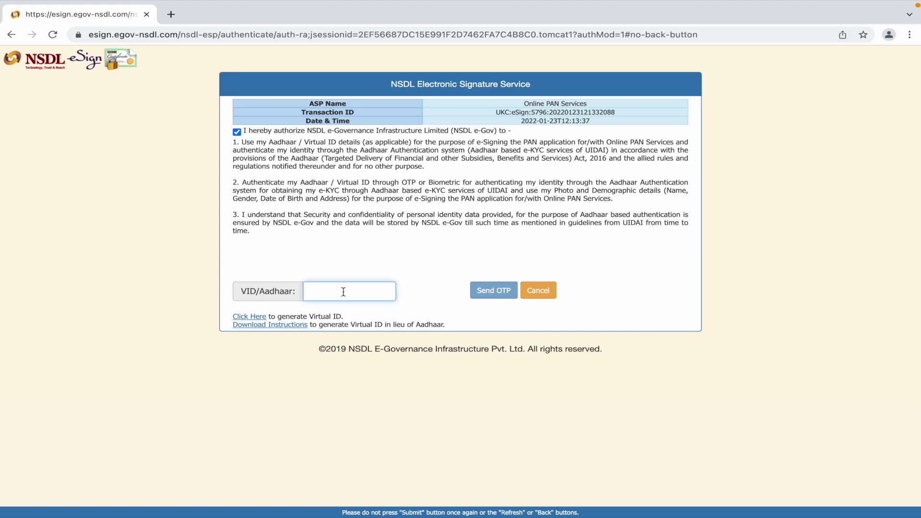